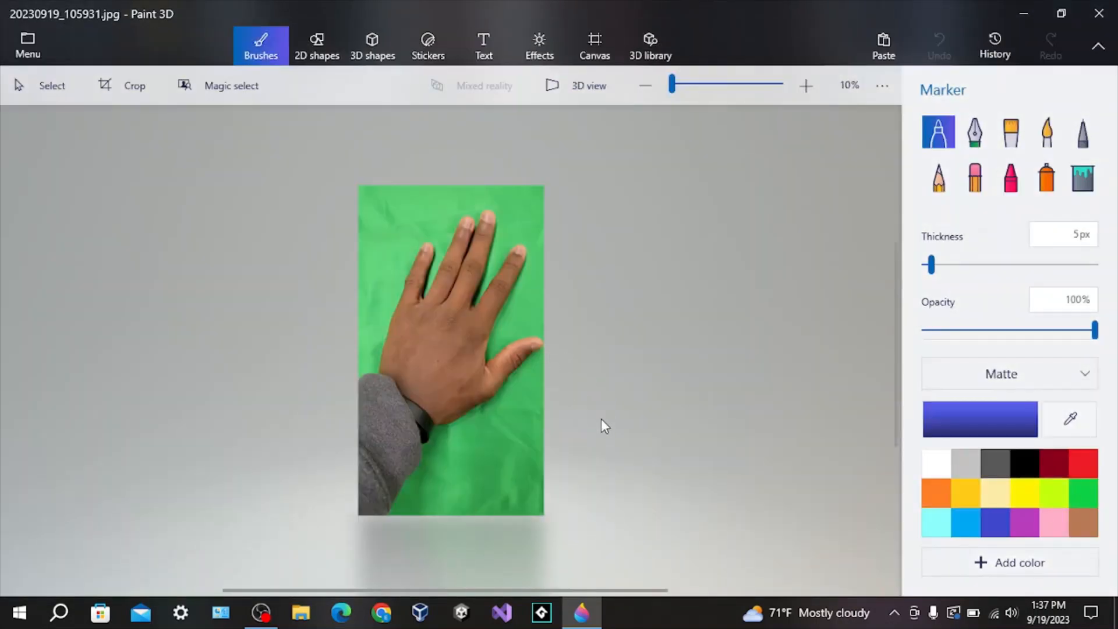
Cut out the hand from the photo with Magic select, raising the focus box's bottom edge slightly before finishing.
{"action": "left_click", "coordinate": [224, 96]}
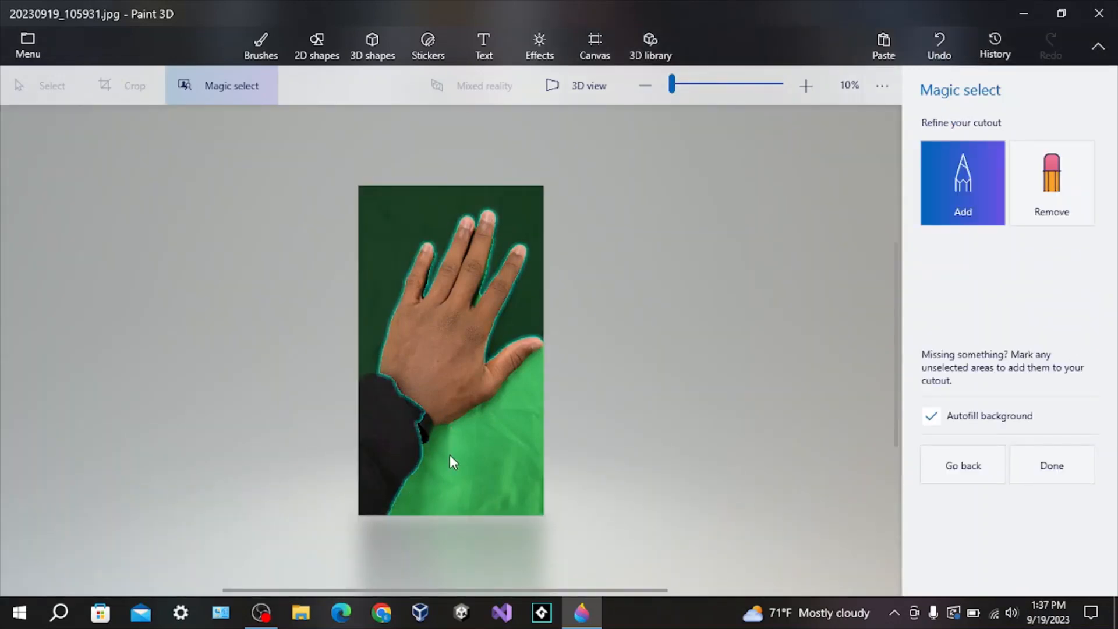
{"action": "left_click", "coordinate": [961, 473]}
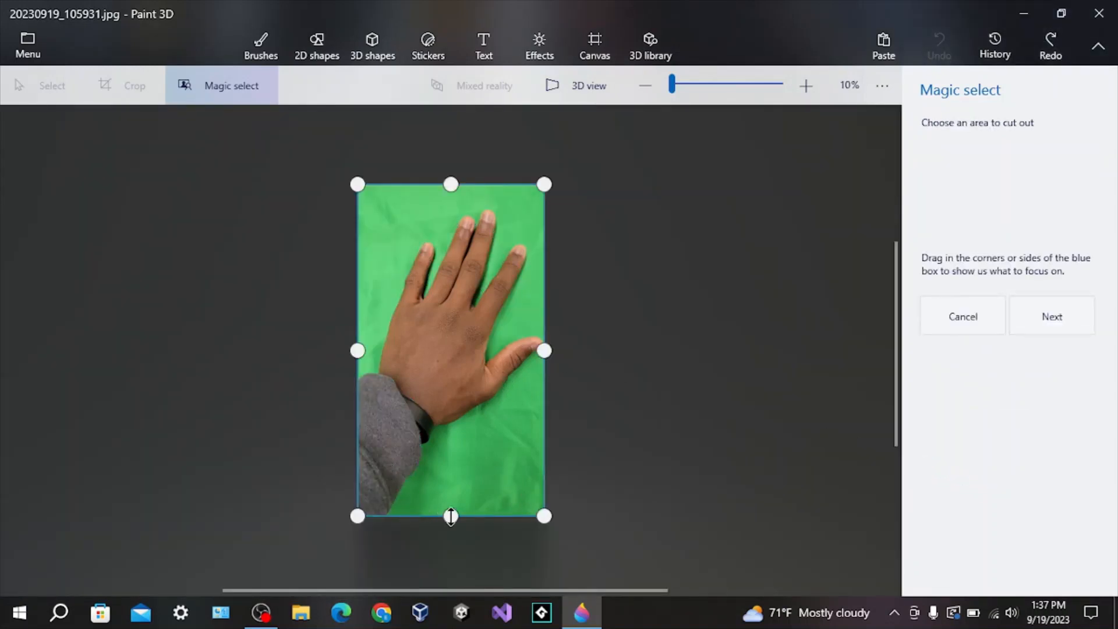
{"action": "left_click_drag", "start_coordinate": [450, 516], "coordinate": [451, 508]}
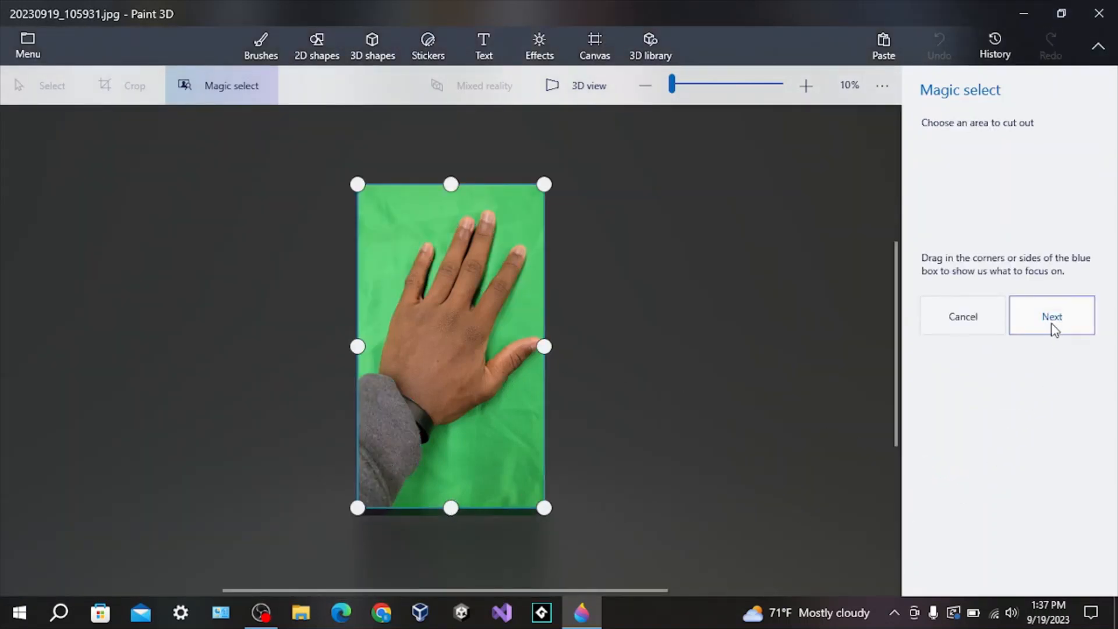
{"action": "left_click", "coordinate": [996, 326]}
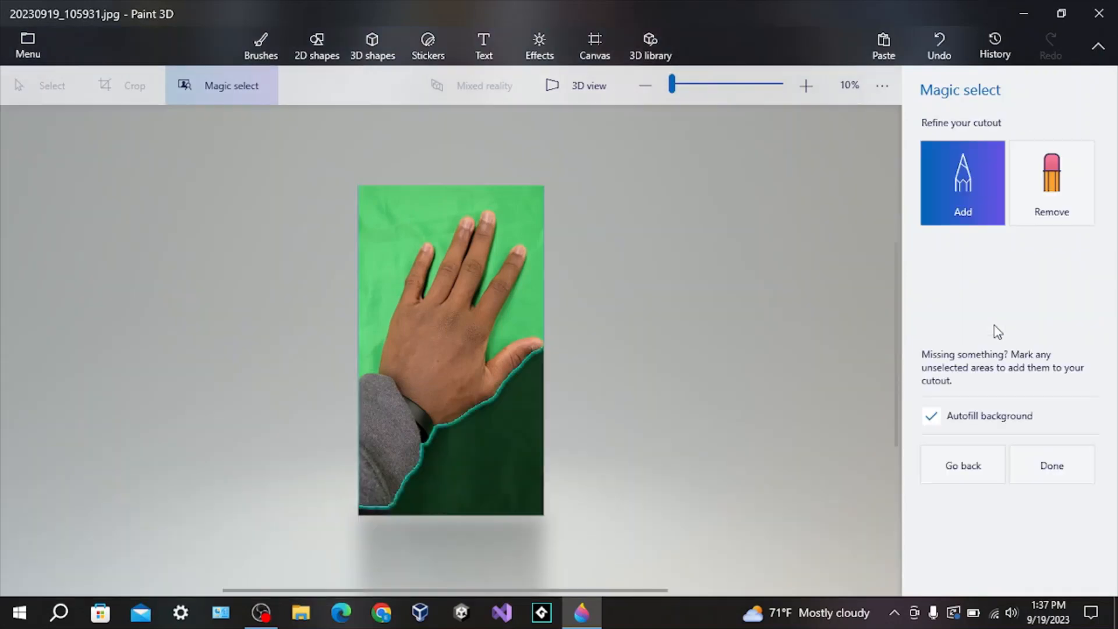
{"action": "left_click", "coordinate": [1050, 219]}
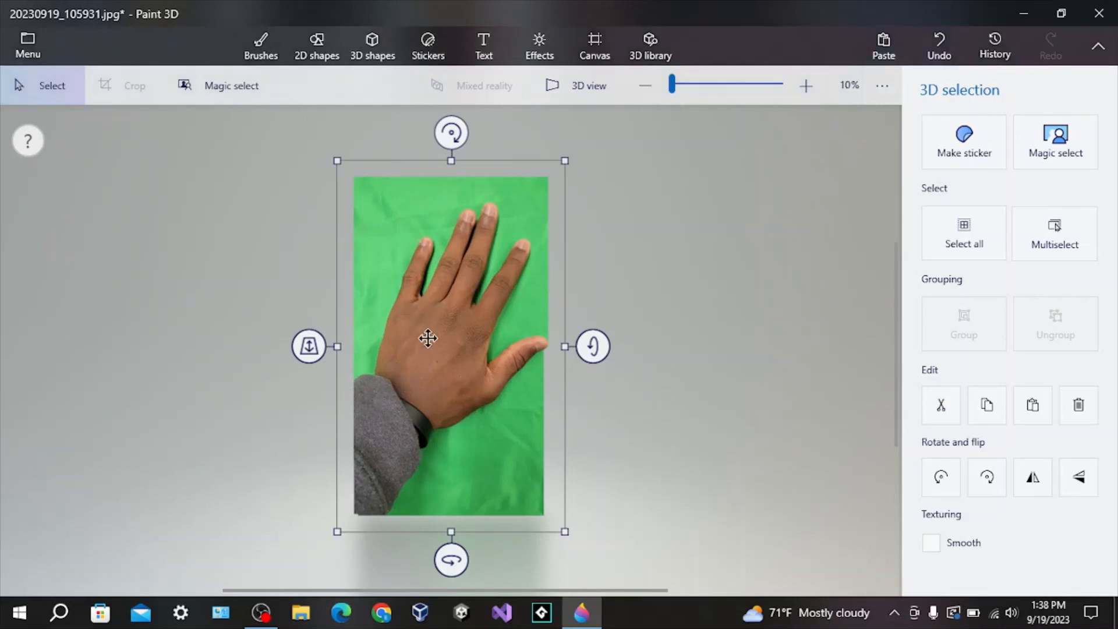
Move the hand cutout to the right of the original image, then deselect and reselect it.
{"action": "left_click_drag", "start_coordinate": [428, 338], "coordinate": [706, 322]}
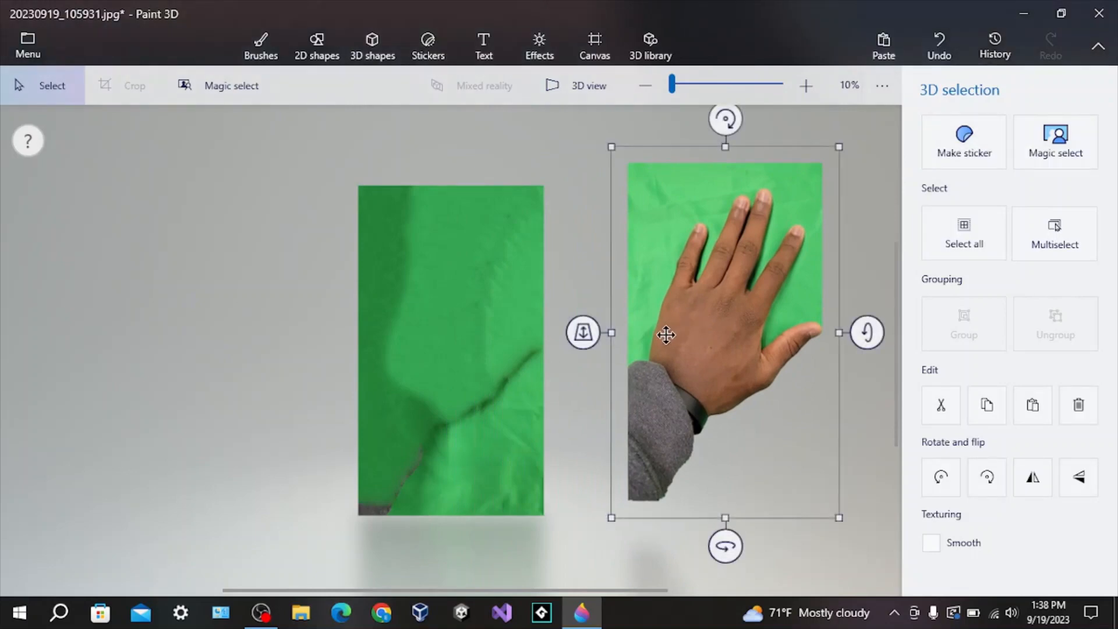
{"action": "left_click", "coordinate": [535, 418]}
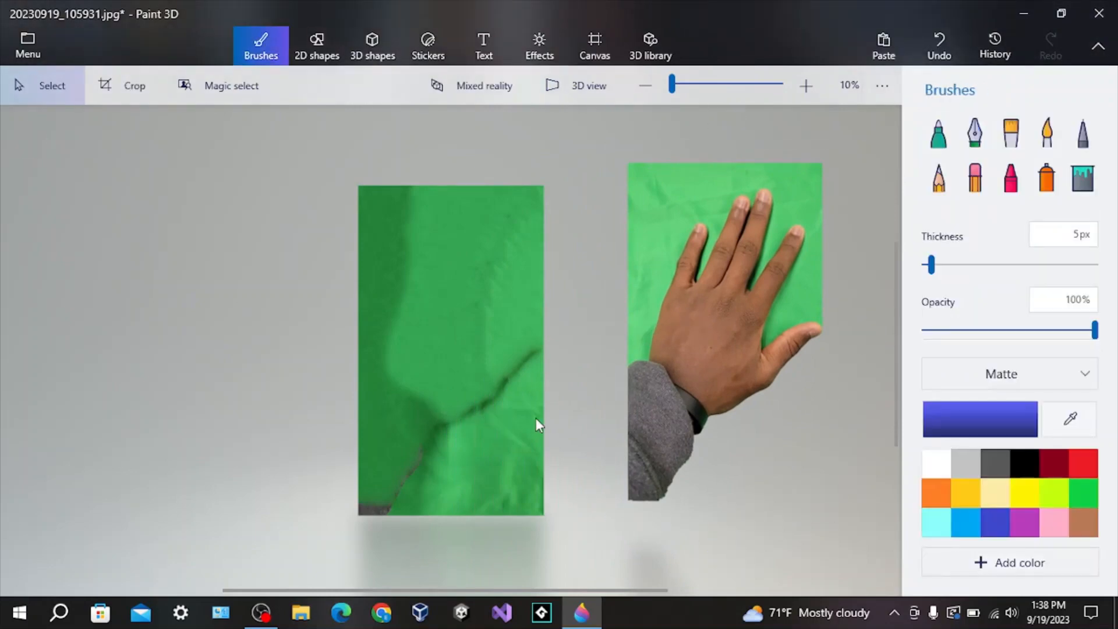
{"action": "left_click", "coordinate": [729, 308]}
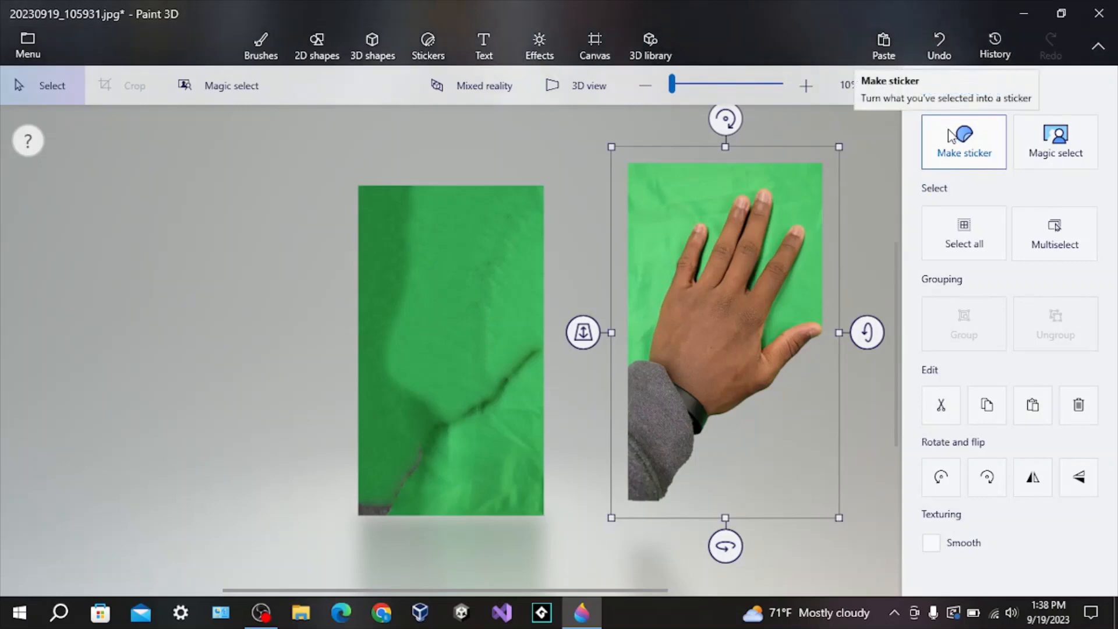
Run Magic select on the moved cutout, lowering the focus box's top edge, and complete the refined cutout.
{"action": "left_click", "coordinate": [1055, 140]}
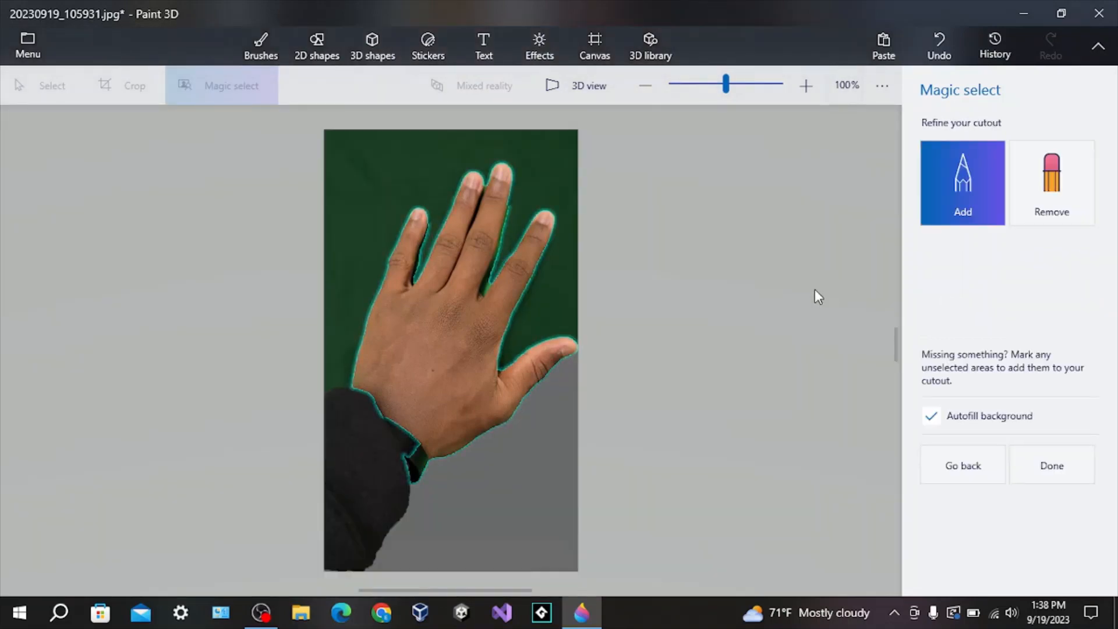
{"action": "left_click", "coordinate": [975, 463]}
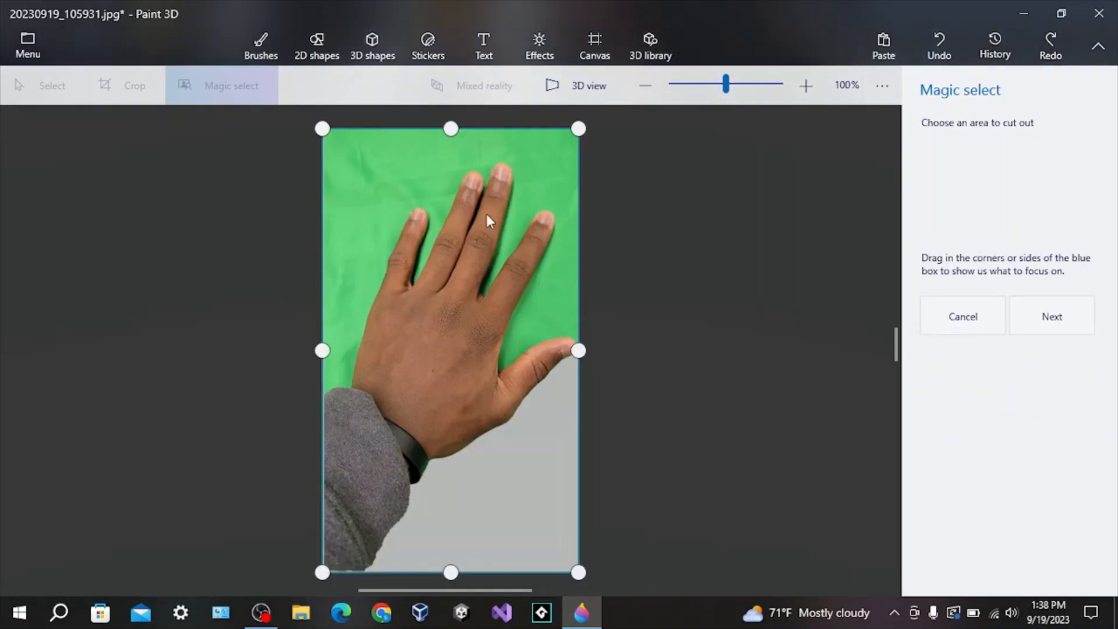
{"action": "left_click_drag", "start_coordinate": [330, 134], "coordinate": [327, 131]}
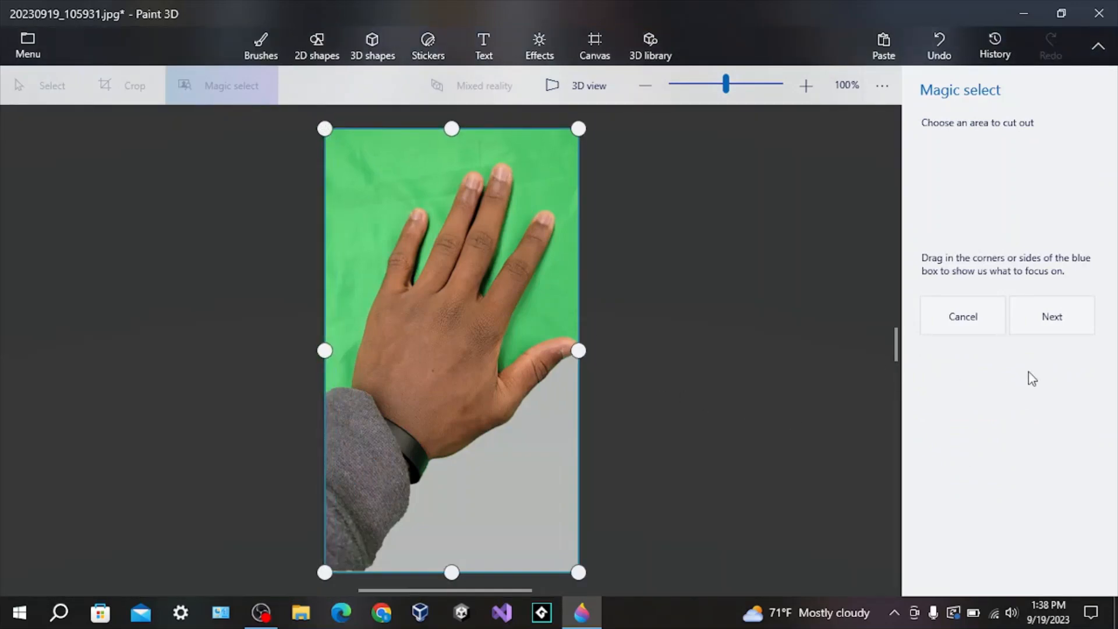
{"action": "left_click", "coordinate": [1047, 319]}
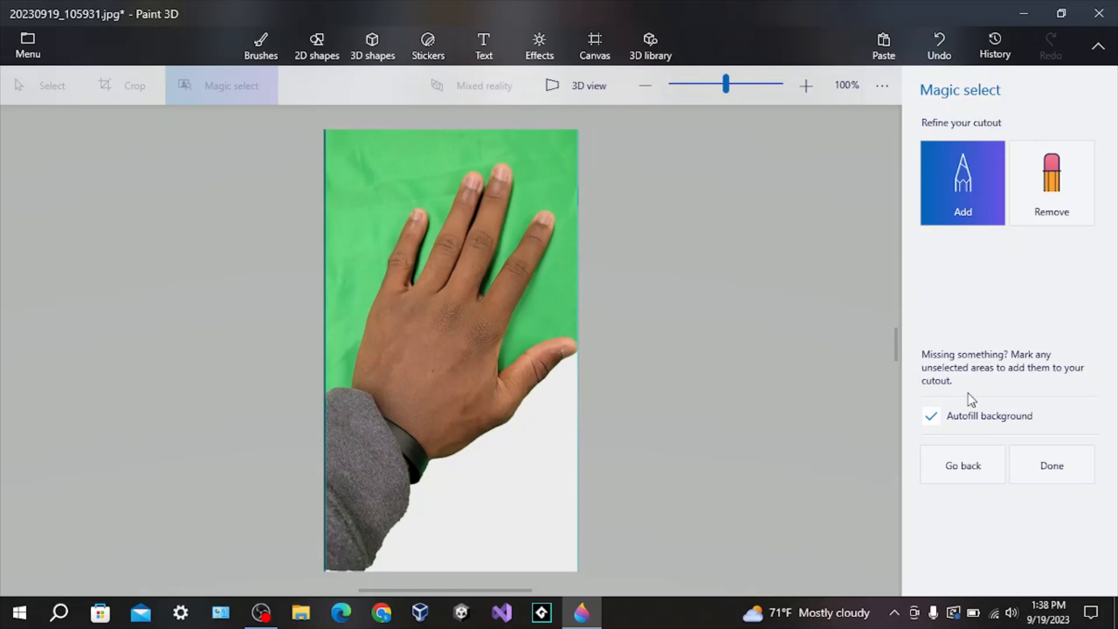
{"action": "left_click", "coordinate": [967, 461]}
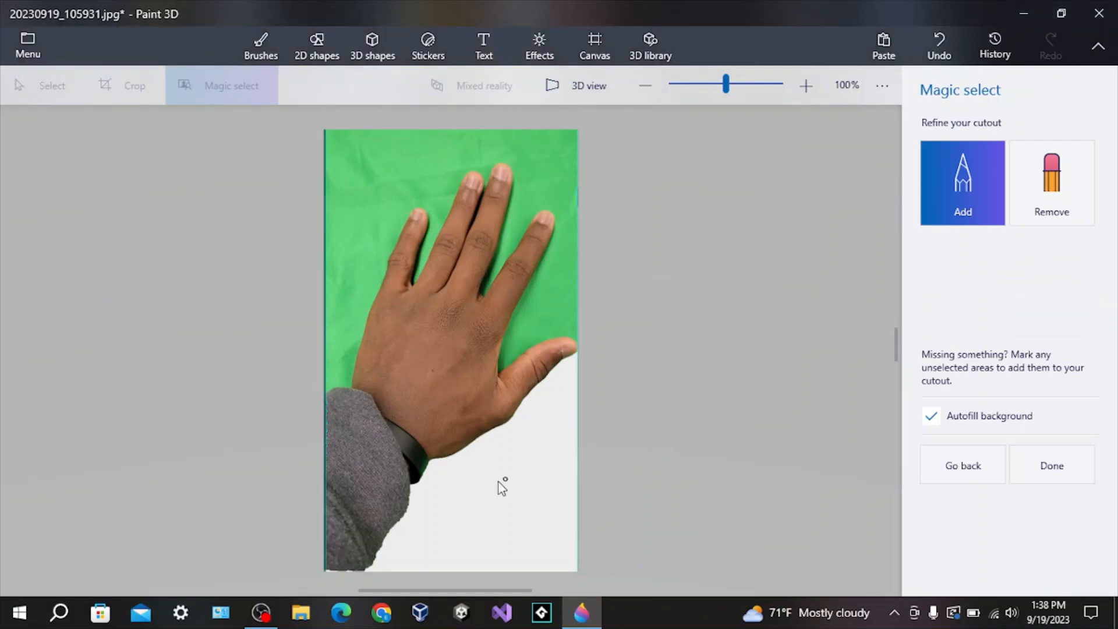
{"action": "left_click", "coordinate": [938, 465]}
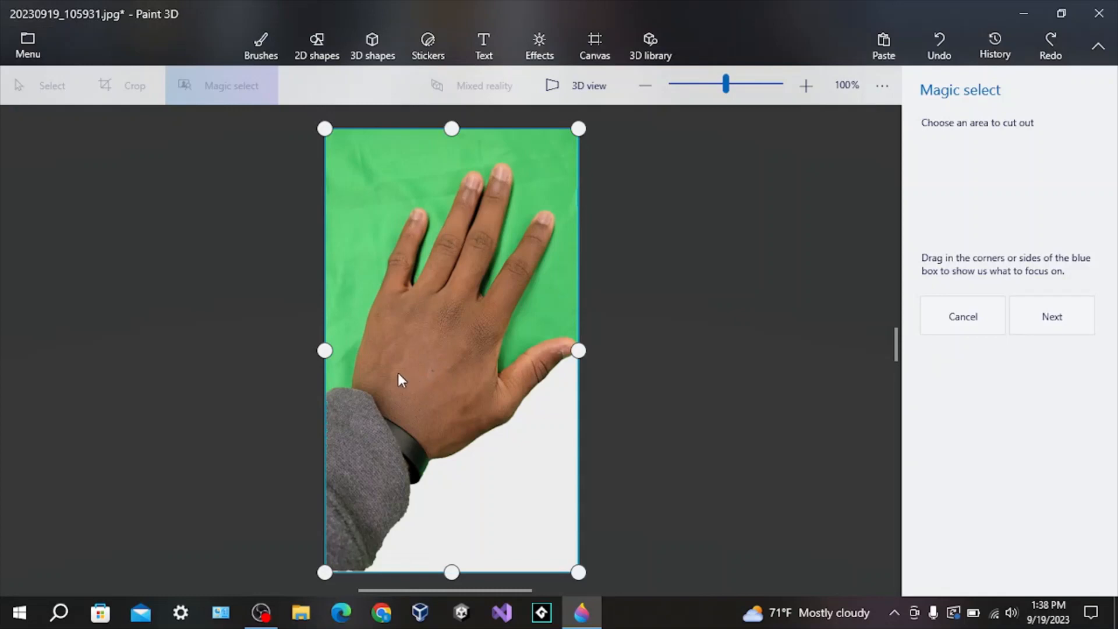
{"action": "left_click_drag", "start_coordinate": [324, 350], "coordinate": [322, 350]}
{"action": "left_click_drag", "start_coordinate": [315, 119], "coordinate": [305, 163]}
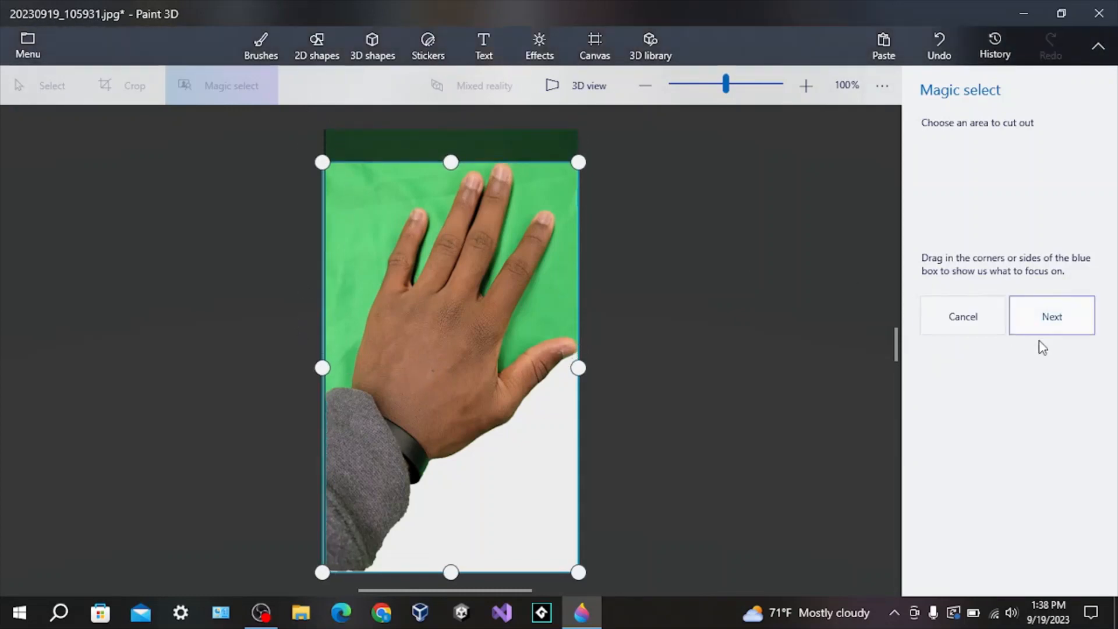
{"action": "left_click", "coordinate": [1074, 326]}
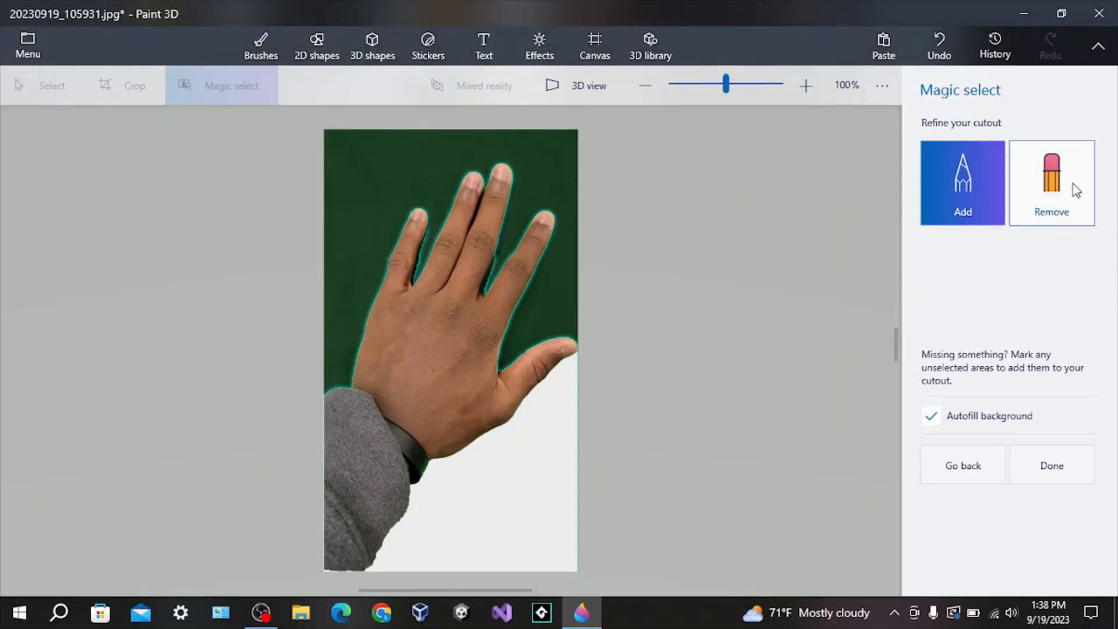
{"action": "left_click", "coordinate": [1063, 198]}
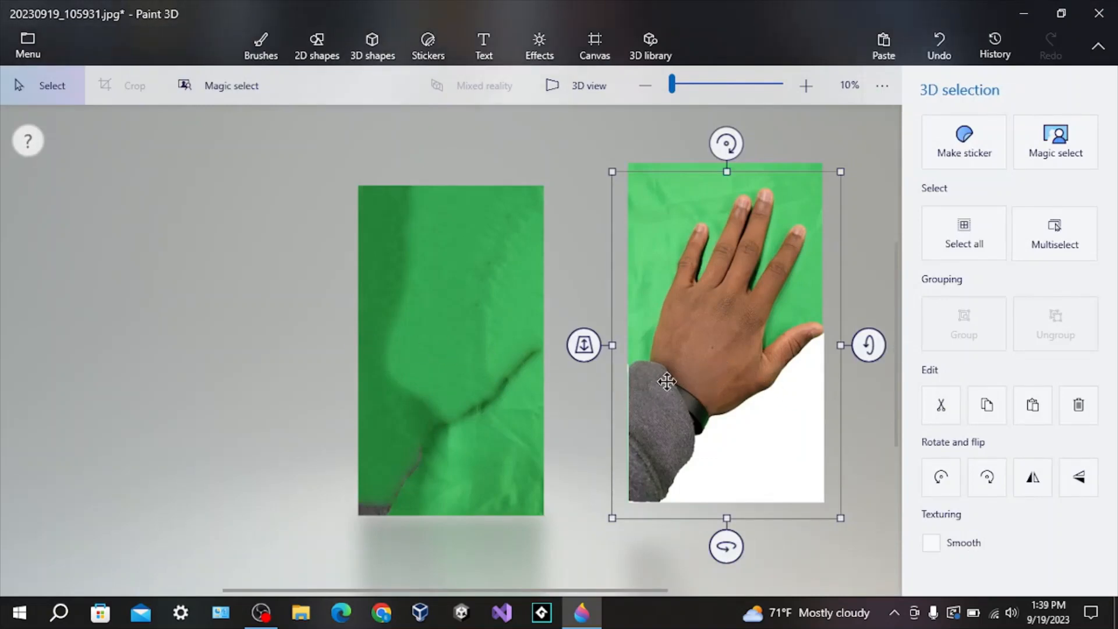
Move the hand cutout to the left side and cut it out again with Magic select, raising the box's bottom edge slightly.
{"action": "left_click_drag", "start_coordinate": [663, 379], "coordinate": [192, 332]}
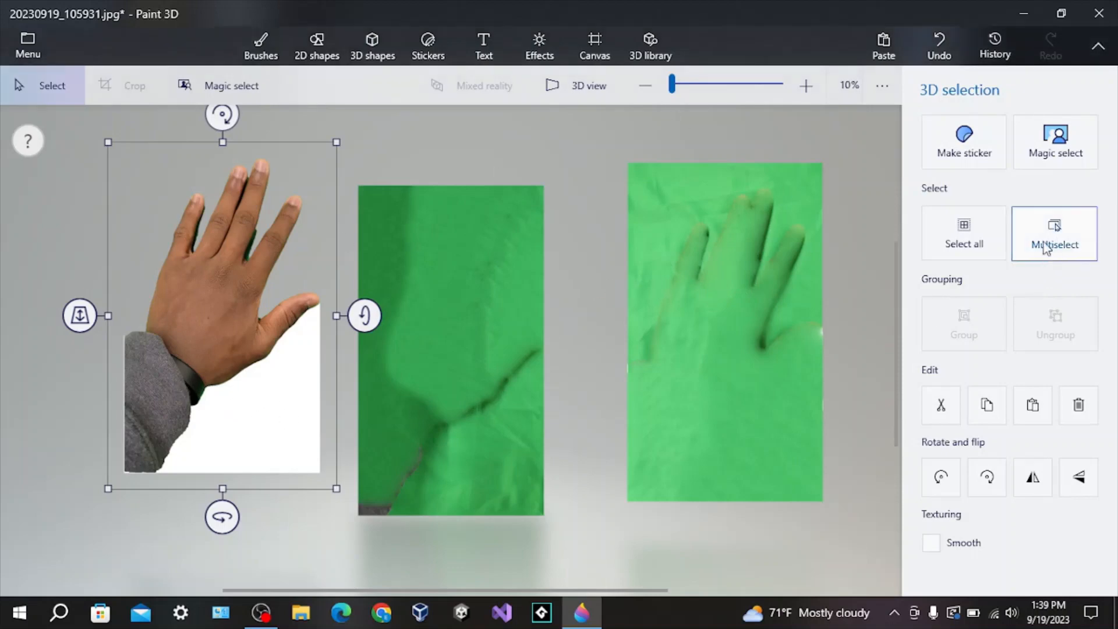
{"action": "left_click", "coordinate": [1057, 149]}
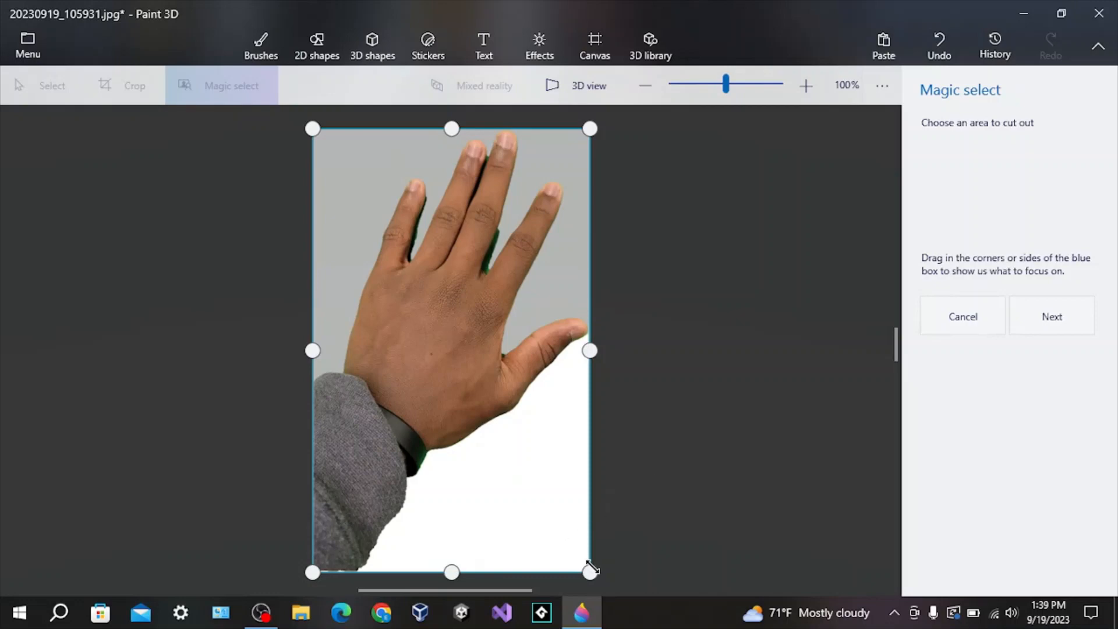
{"action": "left_click_drag", "start_coordinate": [590, 571], "coordinate": [590, 565]}
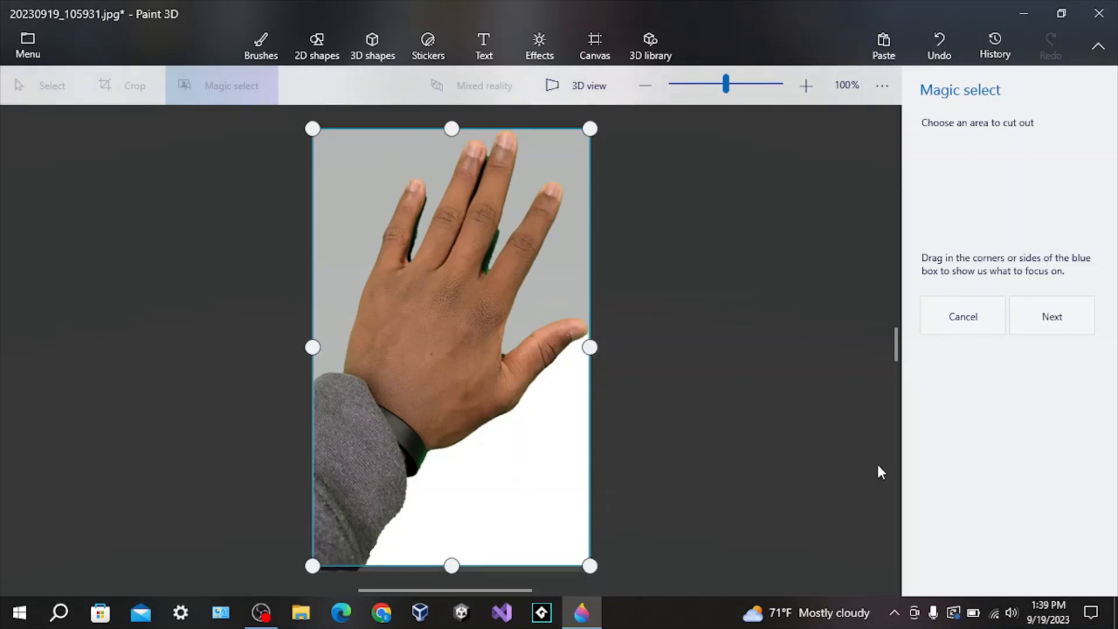
{"action": "left_click", "coordinate": [1063, 307]}
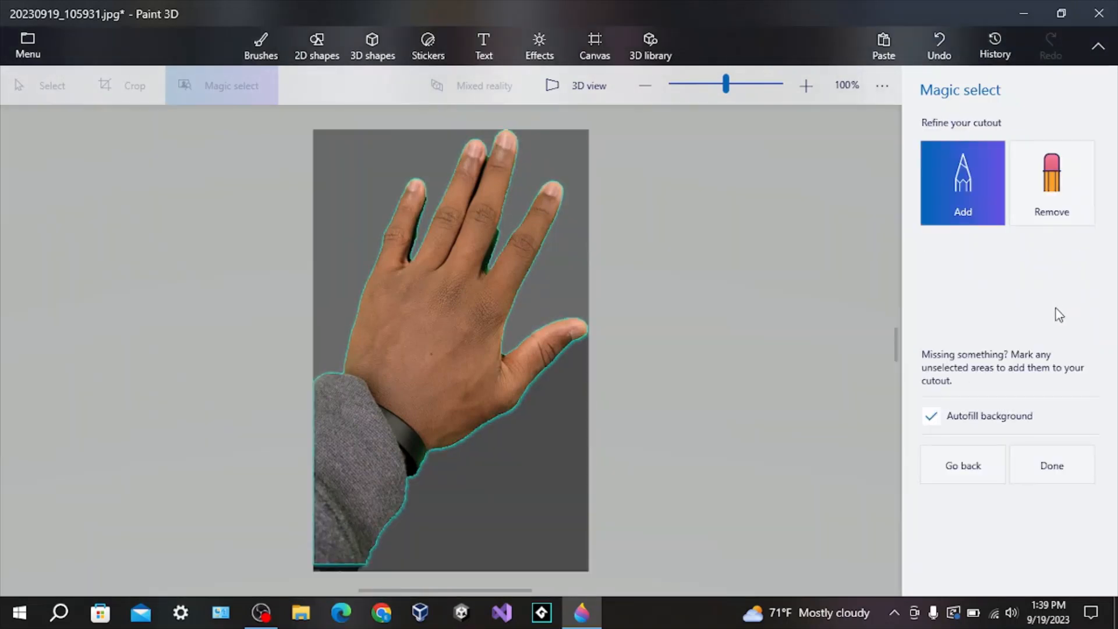
{"action": "left_click", "coordinate": [1051, 186]}
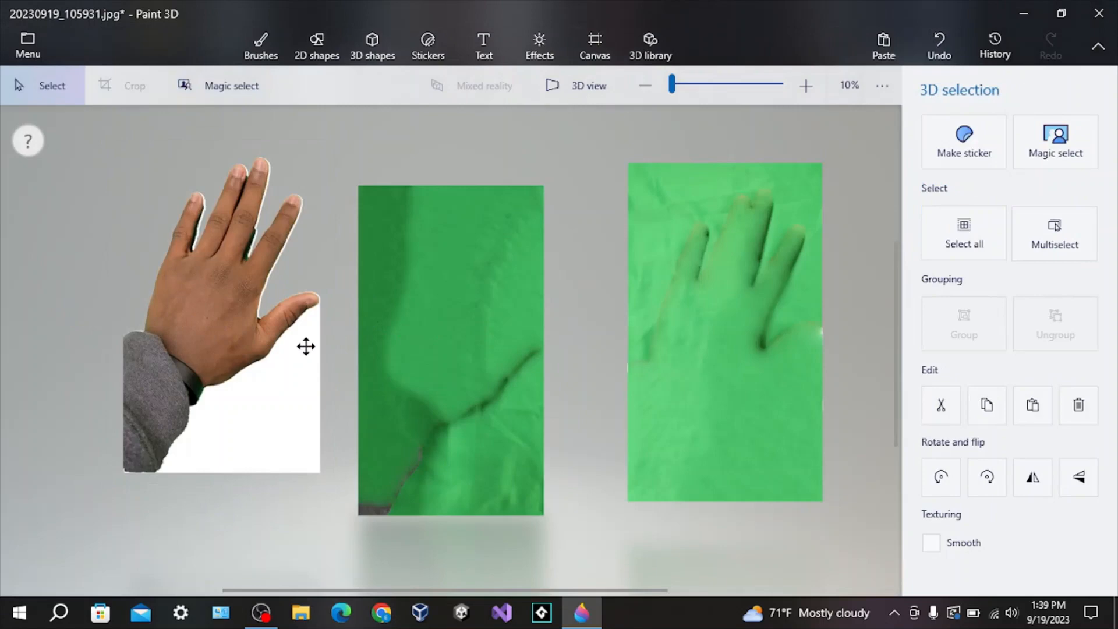
Drag the new hand cutout over the middle image and turn it into a sticker.
{"action": "left_click_drag", "start_coordinate": [306, 347], "coordinate": [682, 350]}
{"action": "left_click_drag", "start_coordinate": [603, 347], "coordinate": [463, 361]}
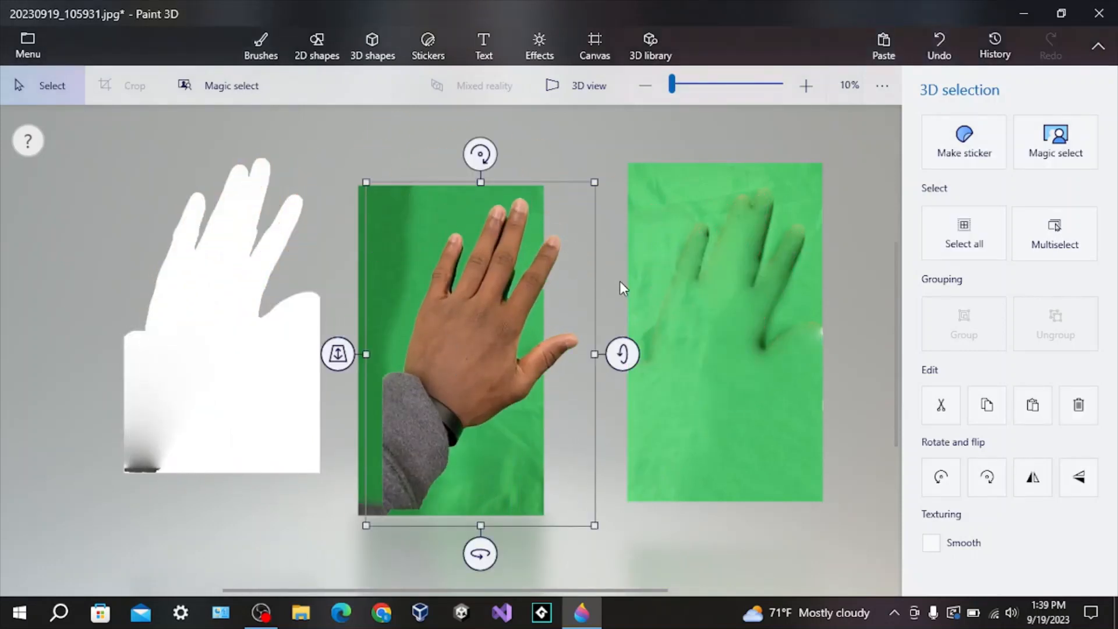
{"action": "left_click_drag", "start_coordinate": [499, 304], "coordinate": [631, 302]}
{"action": "left_click", "coordinate": [925, 164]}
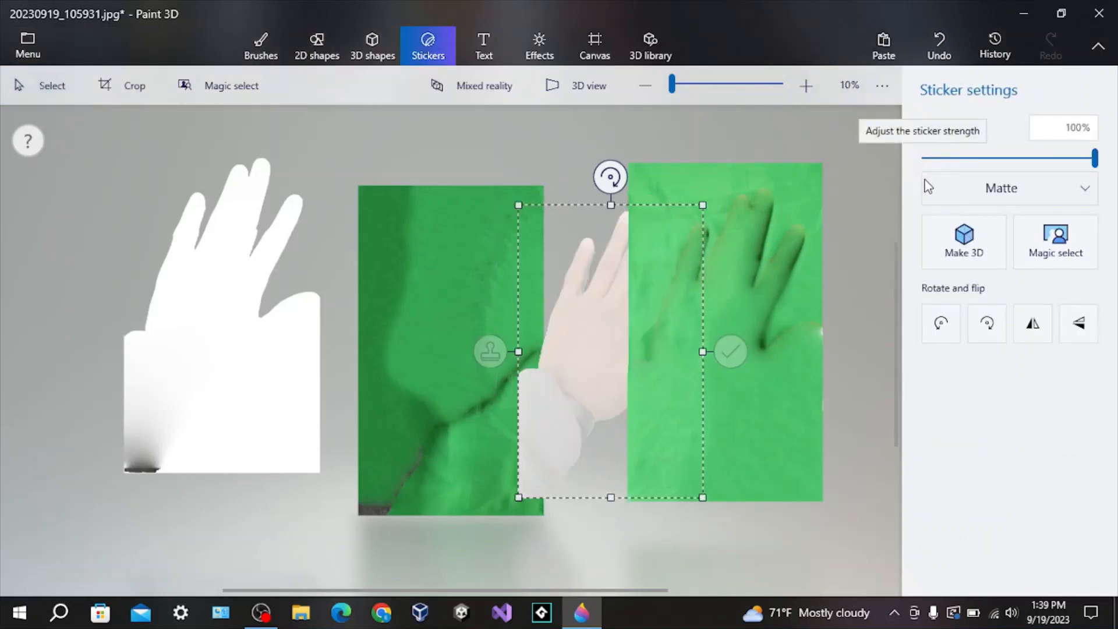
Erase the entire middle green image using the Eraser at 200 px thickness.
{"action": "left_click", "coordinate": [261, 49]}
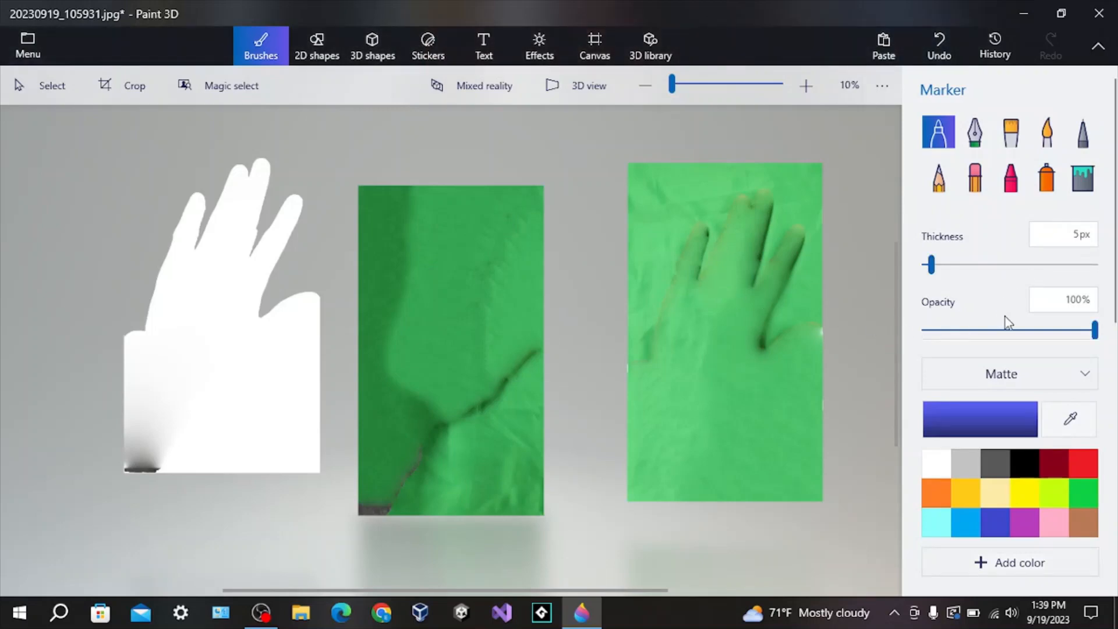
{"action": "left_click", "coordinate": [1081, 180]}
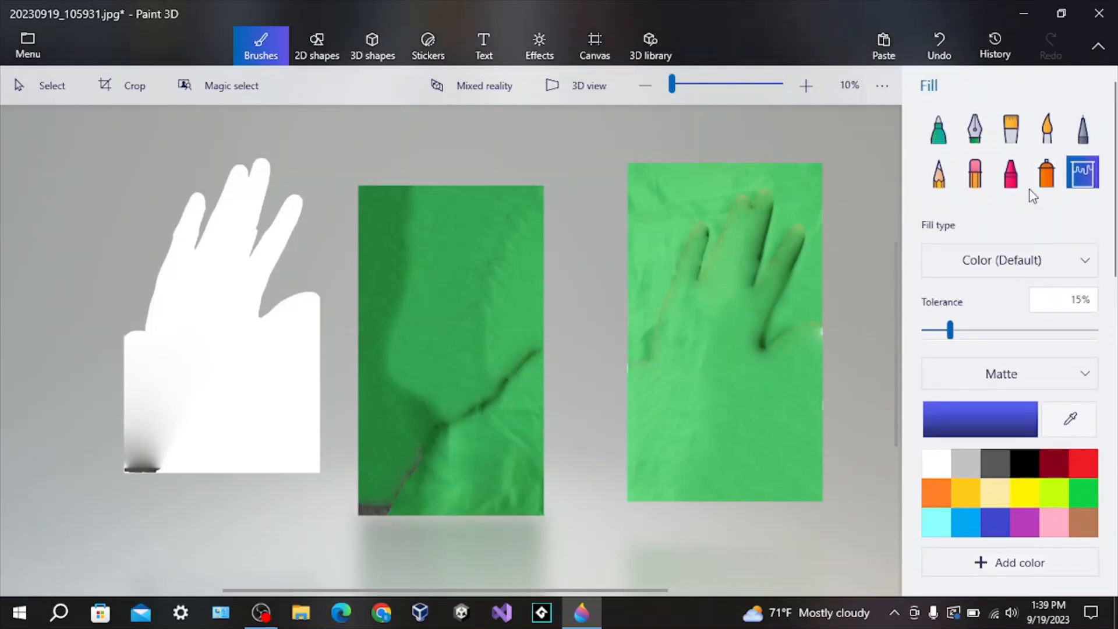
{"action": "left_click", "coordinate": [976, 172]}
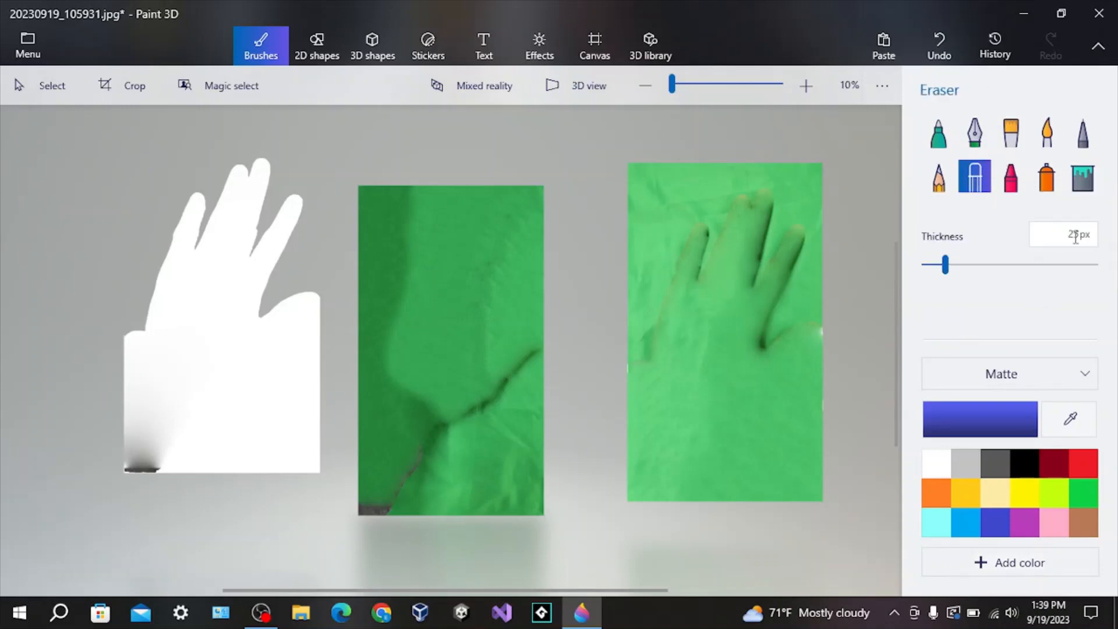
{"action": "left_click_drag", "start_coordinate": [945, 265], "coordinate": [1103, 273]}
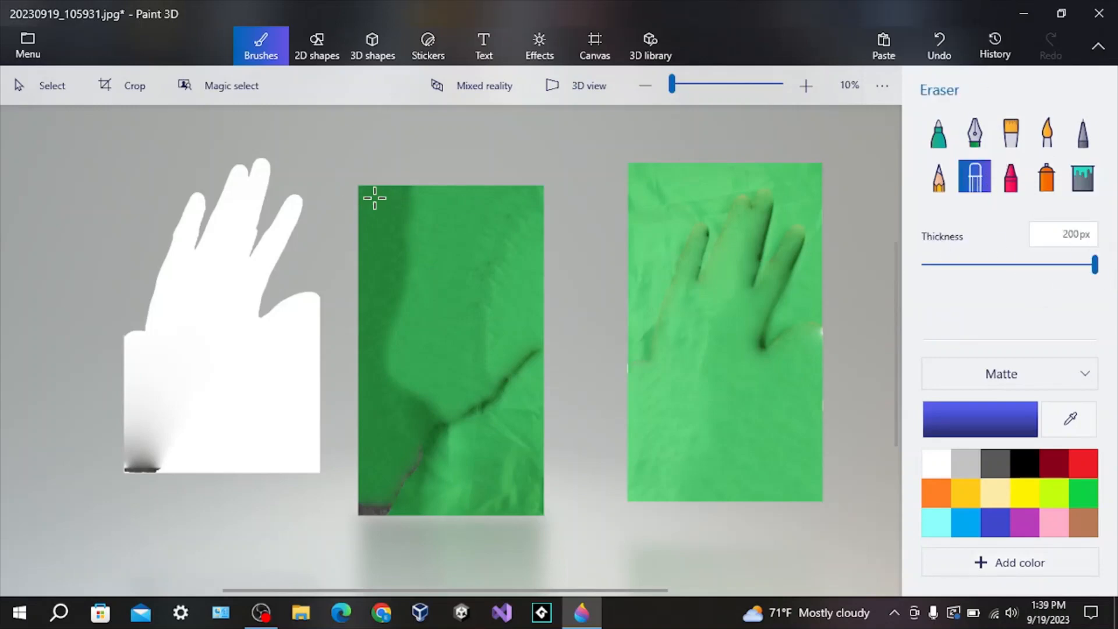
{"action": "mouse_move", "coordinate": [372, 195]}
{"action": "left_mouse_down"}
{"action": "mouse_move", "coordinate": [411, 198]}
{"action": "mouse_move", "coordinate": [375, 195]}
{"action": "mouse_move", "coordinate": [375, 158]}
{"action": "left_mouse_up"}
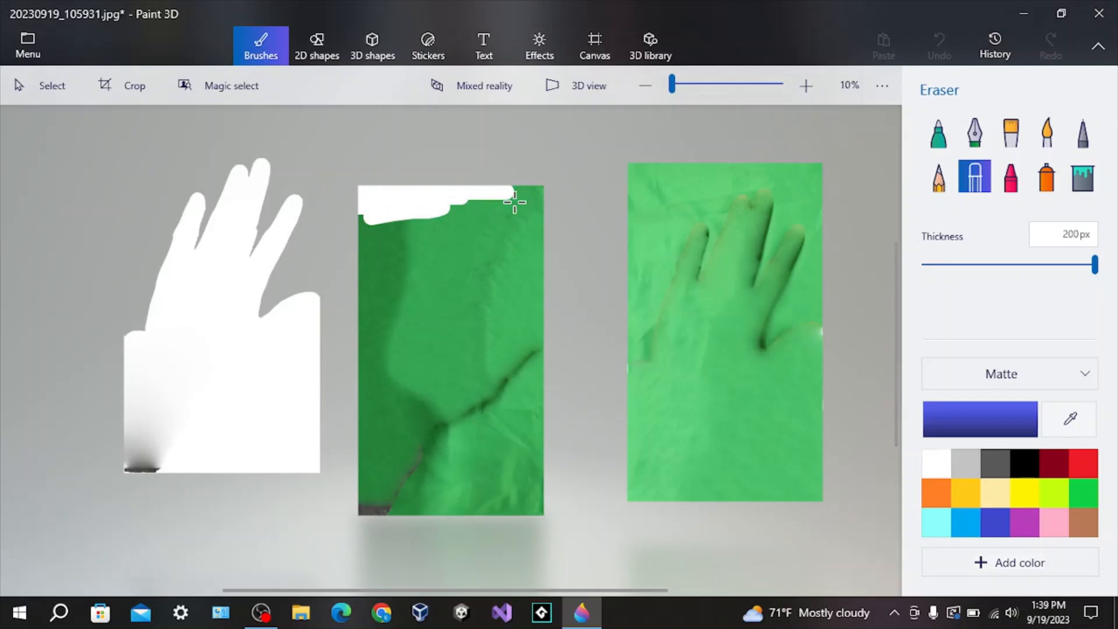
{"action": "mouse_move", "coordinate": [514, 202]}
{"action": "left_mouse_down"}
{"action": "mouse_move", "coordinate": [487, 180]}
{"action": "mouse_move", "coordinate": [532, 215]}
{"action": "mouse_move", "coordinate": [546, 193]}
{"action": "mouse_move", "coordinate": [531, 365]}
{"action": "mouse_move", "coordinate": [533, 312]}
{"action": "mouse_move", "coordinate": [546, 320]}
{"action": "mouse_move", "coordinate": [524, 457]}
{"action": "mouse_move", "coordinate": [546, 319]}
{"action": "mouse_move", "coordinate": [533, 442]}
{"action": "mouse_move", "coordinate": [507, 510]}
{"action": "mouse_move", "coordinate": [522, 431]}
{"action": "left_mouse_up"}
{"action": "mouse_move", "coordinate": [514, 213]}
{"action": "left_mouse_down"}
{"action": "mouse_move", "coordinate": [488, 222]}
{"action": "mouse_move", "coordinate": [503, 301]}
{"action": "mouse_move", "coordinate": [485, 312]}
{"action": "mouse_move", "coordinate": [449, 256]}
{"action": "mouse_move", "coordinate": [477, 249]}
{"action": "mouse_move", "coordinate": [435, 223]}
{"action": "mouse_move", "coordinate": [443, 206]}
{"action": "mouse_move", "coordinate": [399, 218]}
{"action": "mouse_move", "coordinate": [340, 210]}
{"action": "left_mouse_up"}
{"action": "mouse_move", "coordinate": [355, 284]}
{"action": "left_mouse_down"}
{"action": "mouse_move", "coordinate": [382, 390]}
{"action": "mouse_move", "coordinate": [361, 443]}
{"action": "mouse_move", "coordinate": [357, 355]}
{"action": "mouse_move", "coordinate": [383, 227]}
{"action": "mouse_move", "coordinate": [368, 397]}
{"action": "left_mouse_up"}
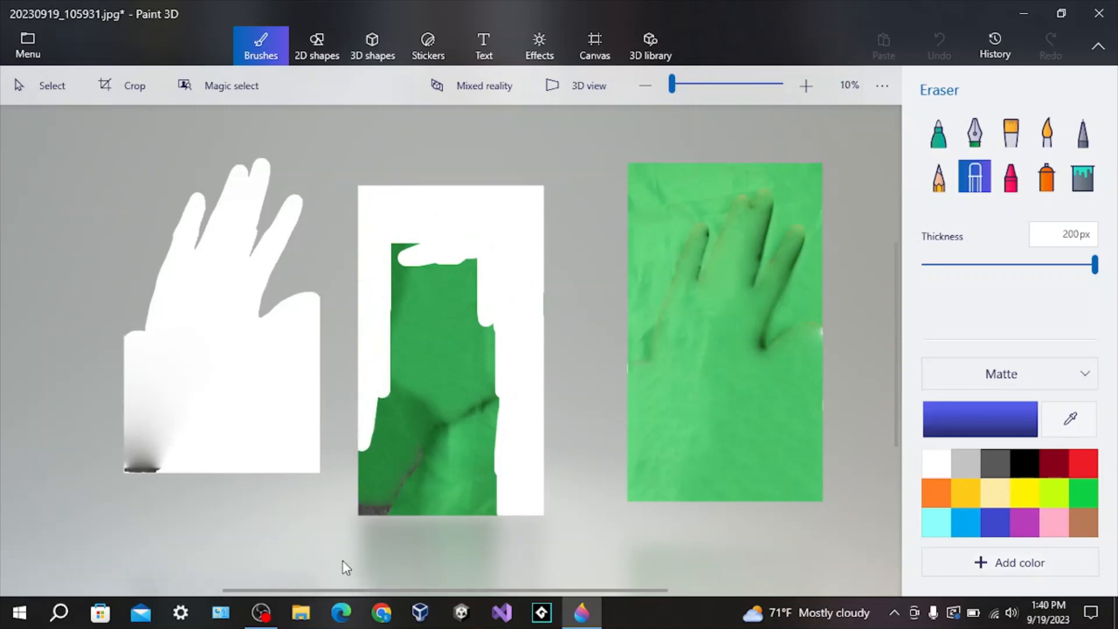
{"action": "mouse_move", "coordinate": [342, 561]}
{"action": "left_mouse_down"}
{"action": "mouse_move", "coordinate": [369, 412]}
{"action": "mouse_move", "coordinate": [369, 494]}
{"action": "mouse_move", "coordinate": [407, 317]}
{"action": "mouse_move", "coordinate": [388, 334]}
{"action": "mouse_move", "coordinate": [419, 295]}
{"action": "mouse_move", "coordinate": [452, 320]}
{"action": "mouse_move", "coordinate": [382, 375]}
{"action": "mouse_move", "coordinate": [372, 411]}
{"action": "mouse_move", "coordinate": [390, 392]}
{"action": "mouse_move", "coordinate": [412, 391]}
{"action": "mouse_move", "coordinate": [465, 416]}
{"action": "mouse_move", "coordinate": [487, 362]}
{"action": "mouse_move", "coordinate": [389, 427]}
{"action": "left_mouse_up"}
{"action": "mouse_move", "coordinate": [498, 400]}
{"action": "left_mouse_down"}
{"action": "mouse_move", "coordinate": [427, 429]}
{"action": "mouse_move", "coordinate": [391, 469]}
{"action": "mouse_move", "coordinate": [522, 419]}
{"action": "mouse_move", "coordinate": [470, 400]}
{"action": "mouse_move", "coordinate": [401, 468]}
{"action": "mouse_move", "coordinate": [467, 444]}
{"action": "mouse_move", "coordinate": [404, 472]}
{"action": "mouse_move", "coordinate": [468, 483]}
{"action": "mouse_move", "coordinate": [480, 463]}
{"action": "mouse_move", "coordinate": [385, 514]}
{"action": "left_mouse_up"}
{"action": "mouse_move", "coordinate": [531, 517]}
{"action": "left_mouse_down"}
{"action": "mouse_move", "coordinate": [399, 511]}
{"action": "mouse_move", "coordinate": [477, 510]}
{"action": "mouse_move", "coordinate": [366, 470]}
{"action": "left_mouse_up"}
{"action": "left_click_drag", "start_coordinate": [503, 424], "coordinate": [476, 448]}
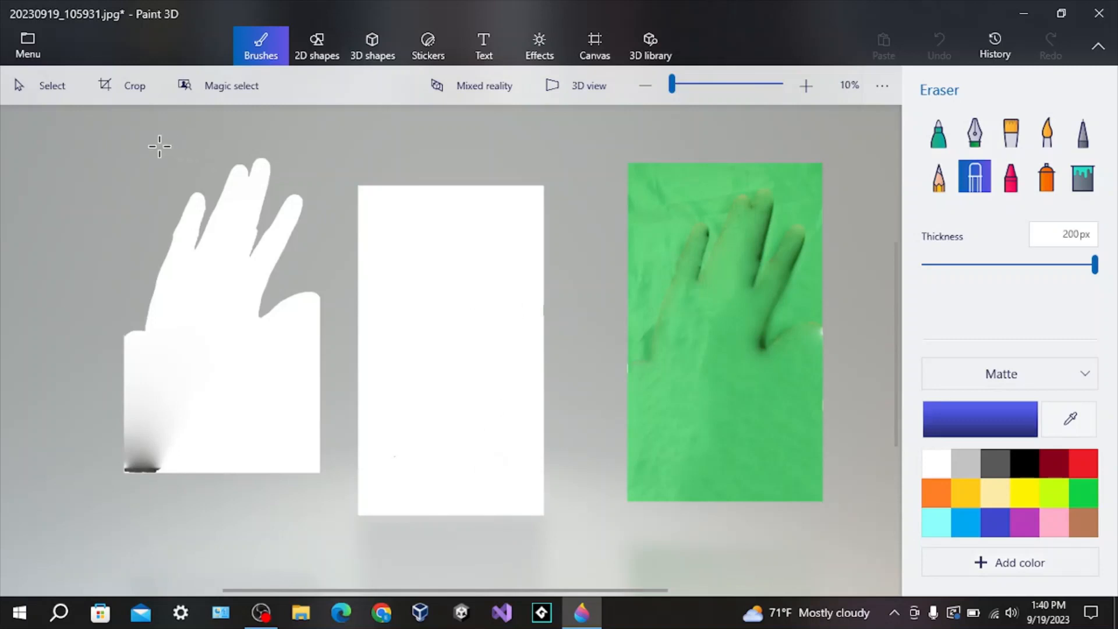
Remove the white hand silhouette on the left of the canvas using the Select tool.
{"action": "left_click", "coordinate": [57, 91]}
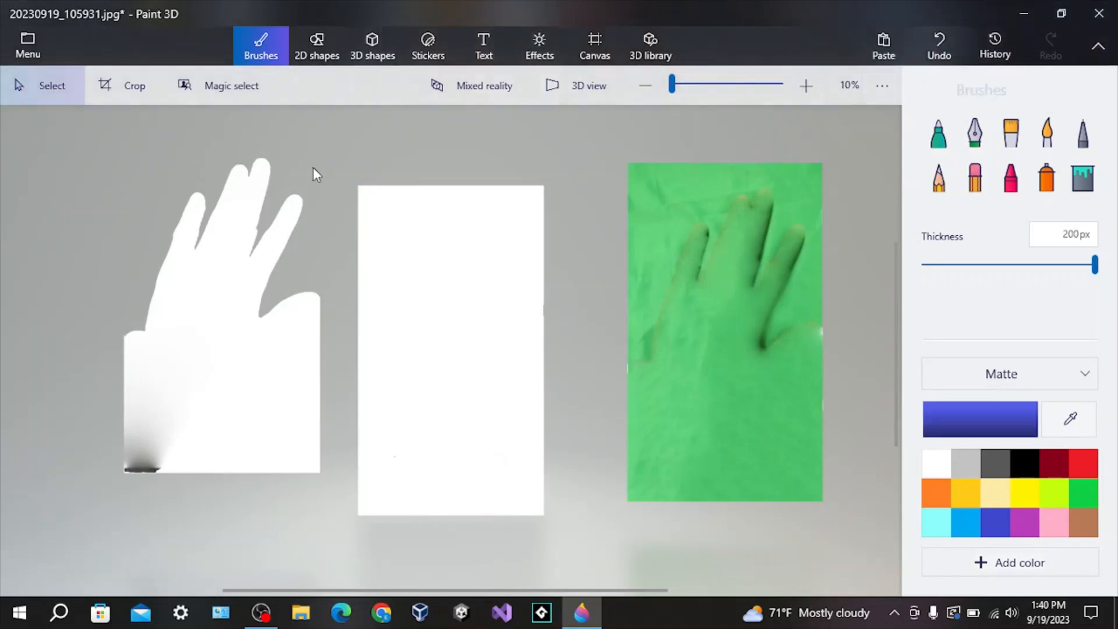
{"action": "left_click_drag", "start_coordinate": [245, 297], "coordinate": [208, 416]}
{"action": "left_click_drag", "start_coordinate": [343, 155], "coordinate": [90, 512]}
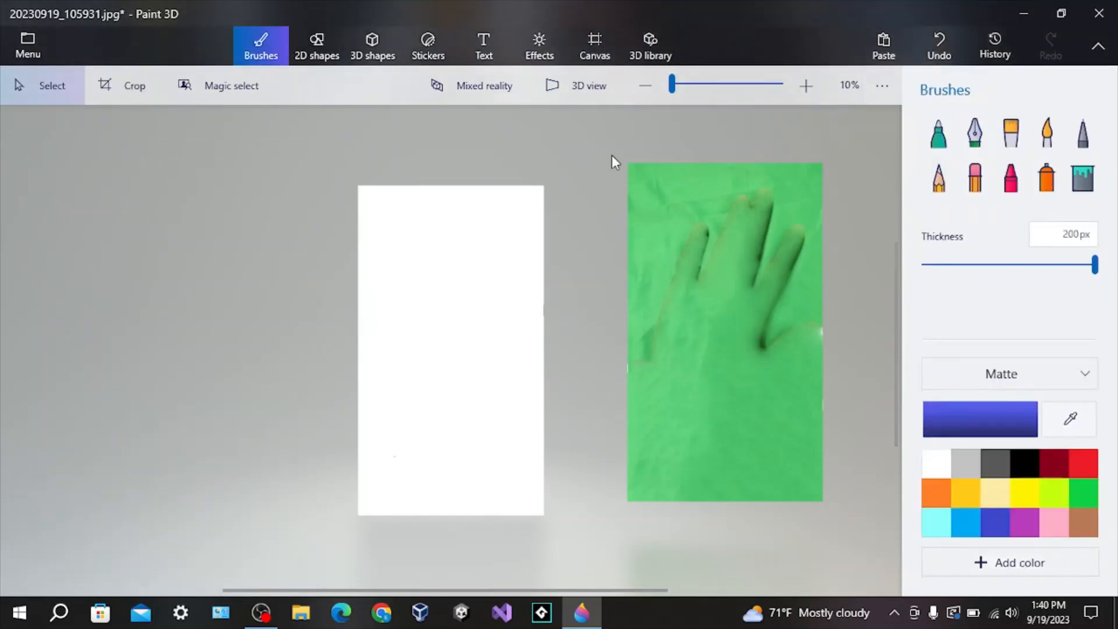
Select the green image on the right and delete it.
{"action": "mouse_move", "coordinate": [607, 136]}
{"action": "left_mouse_down"}
{"action": "mouse_move", "coordinate": [770, 547]}
{"action": "mouse_move", "coordinate": [824, 529]}
{"action": "mouse_move", "coordinate": [827, 506]}
{"action": "left_mouse_up"}
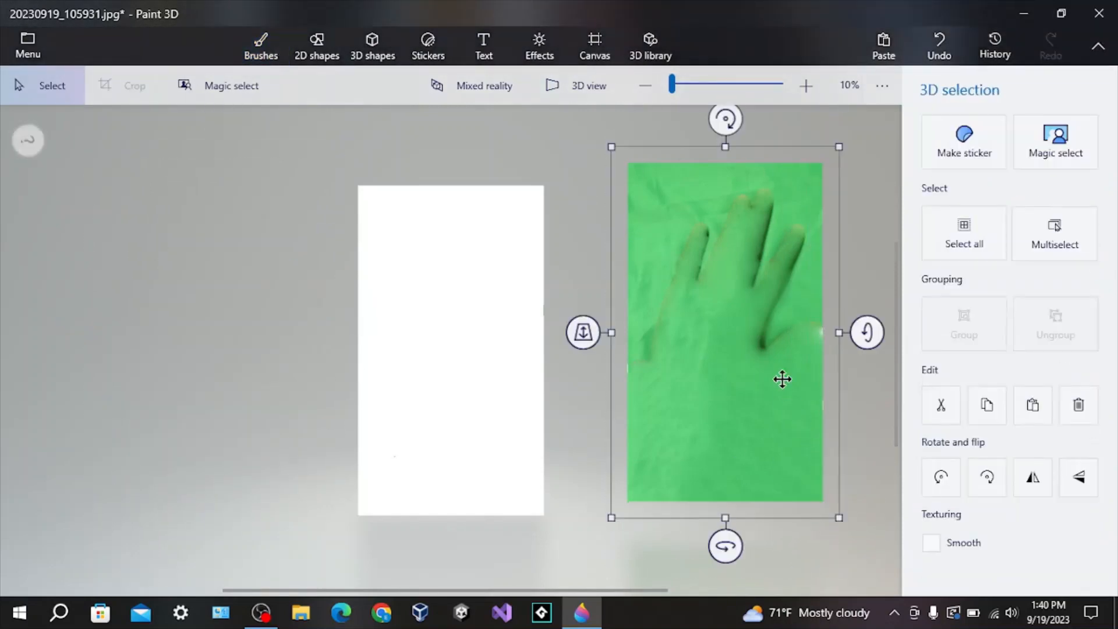
{"action": "key", "text": "Delete"}
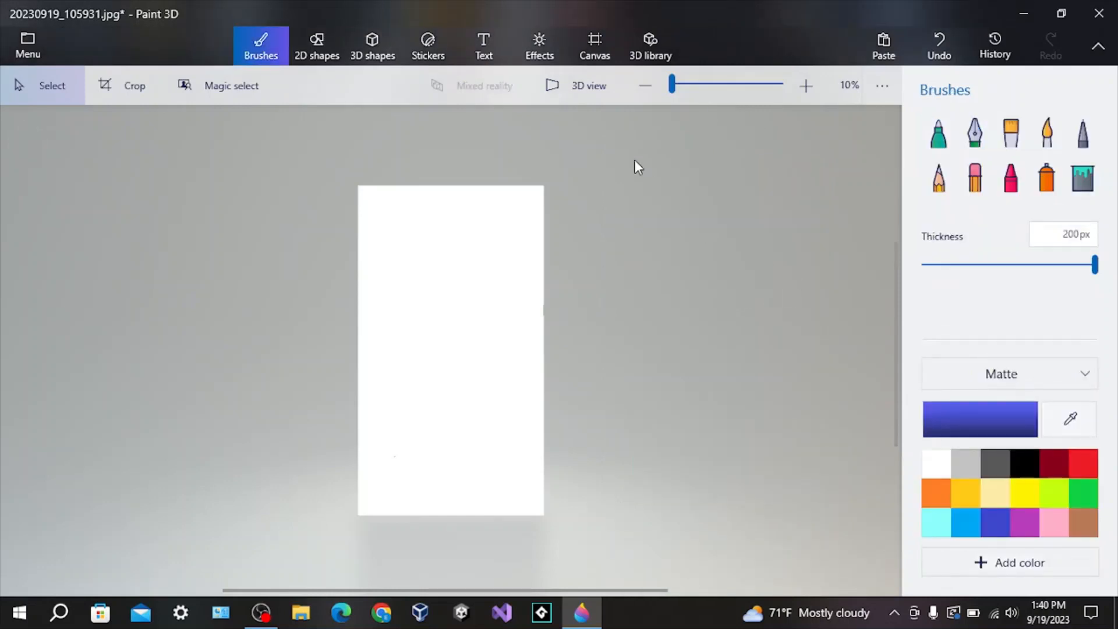
Place the custom hand sticker on the white canvas, resize it to fill the canvas, and stamp it.
{"action": "left_click", "coordinate": [431, 44]}
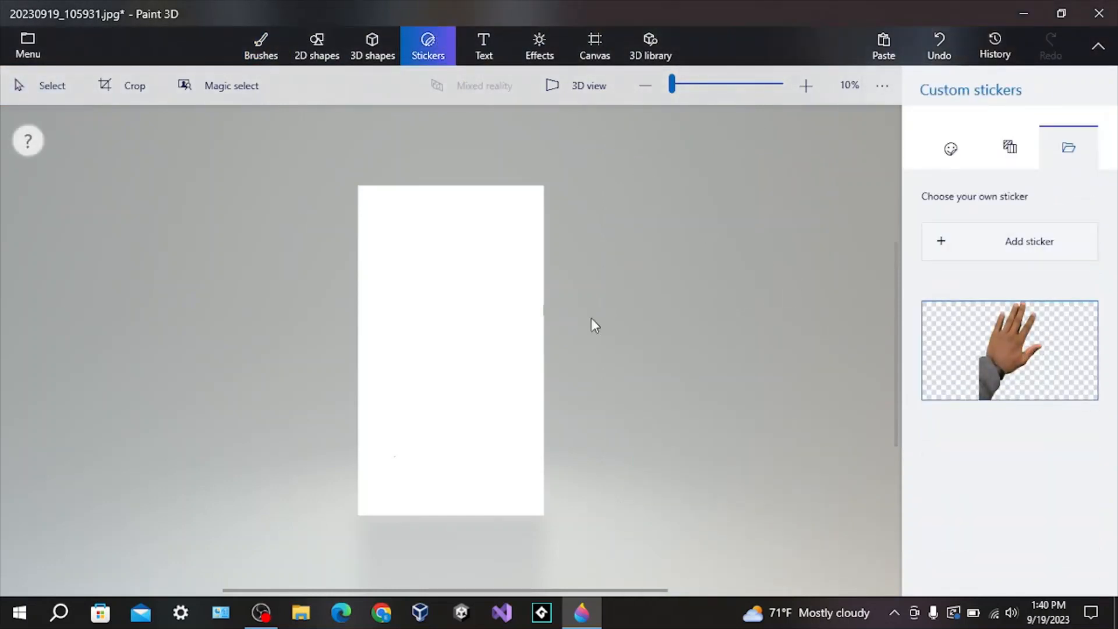
{"action": "left_click", "coordinate": [1012, 242]}
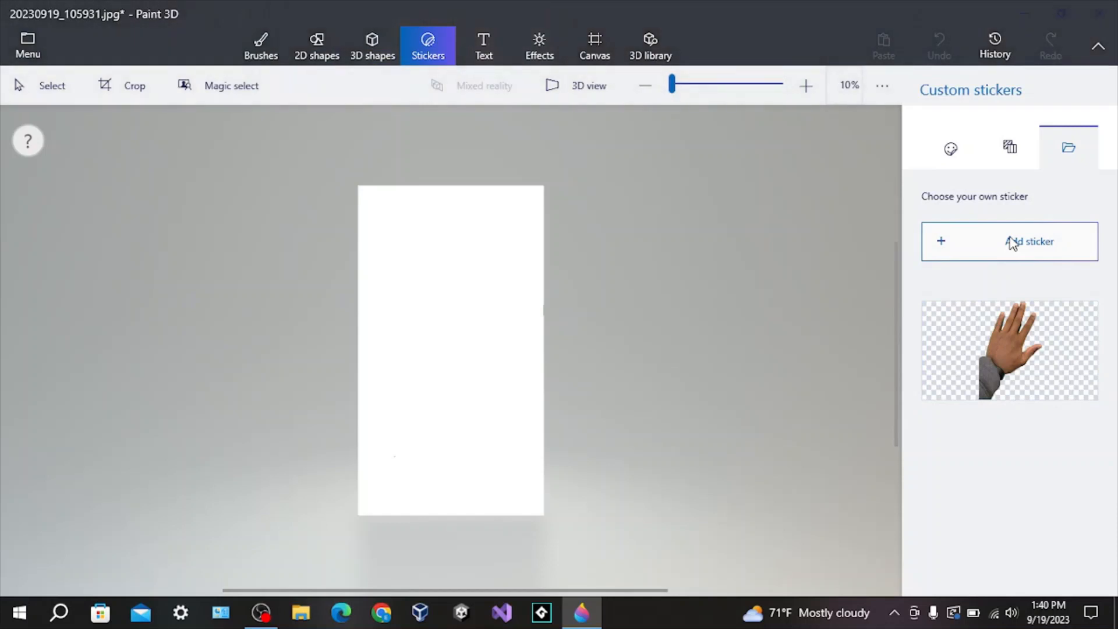
{"action": "left_click", "coordinate": [538, 13]}
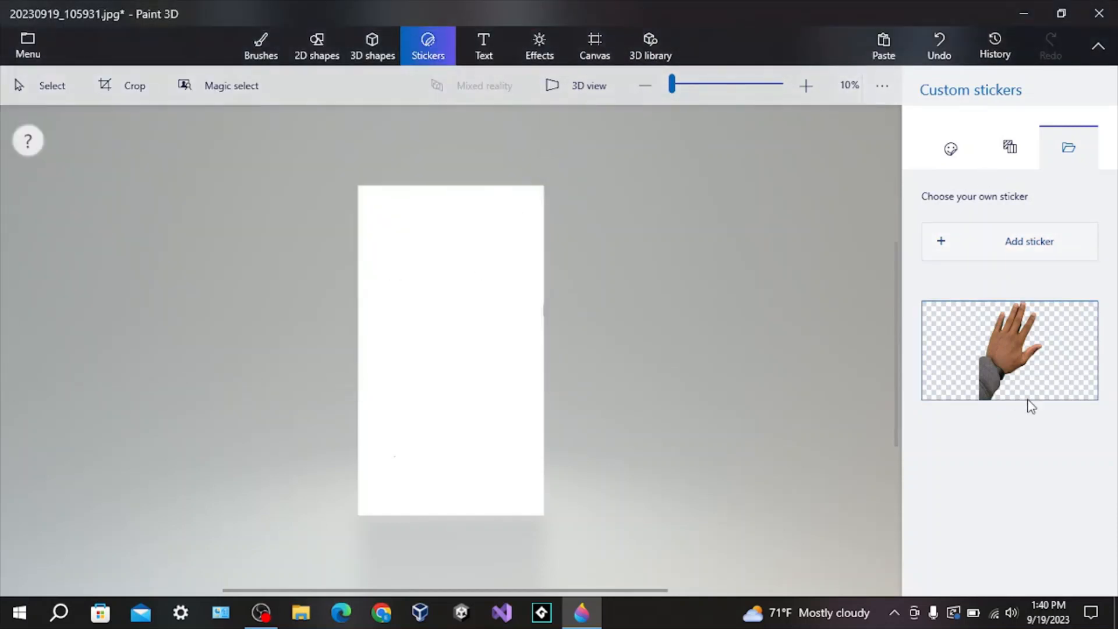
{"action": "left_click", "coordinate": [1013, 370]}
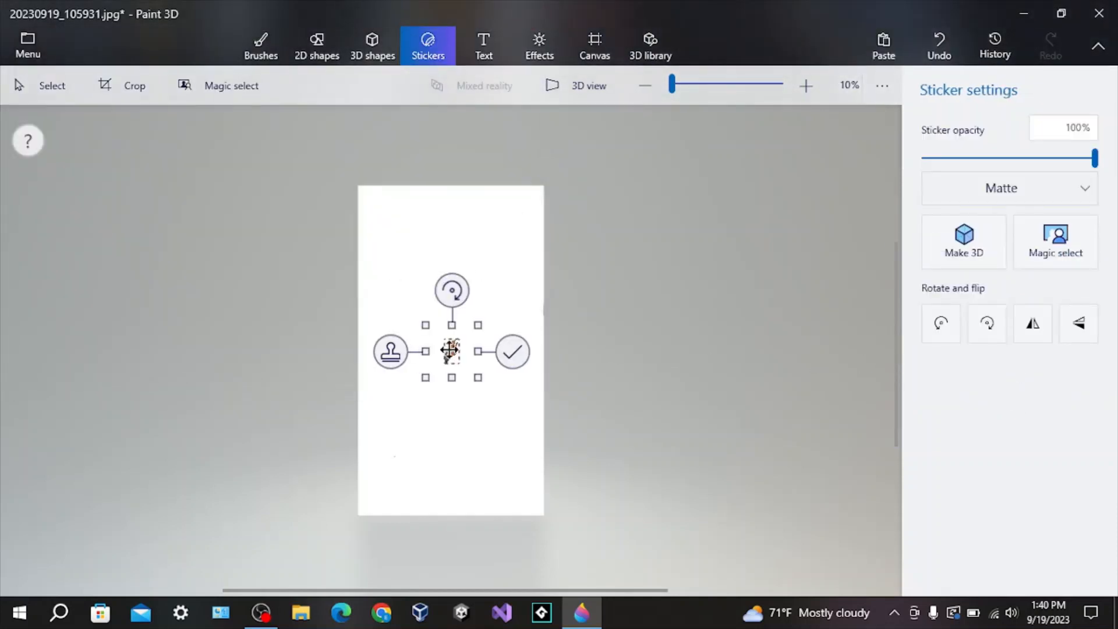
{"action": "left_click_drag", "start_coordinate": [425, 324], "coordinate": [306, 172]}
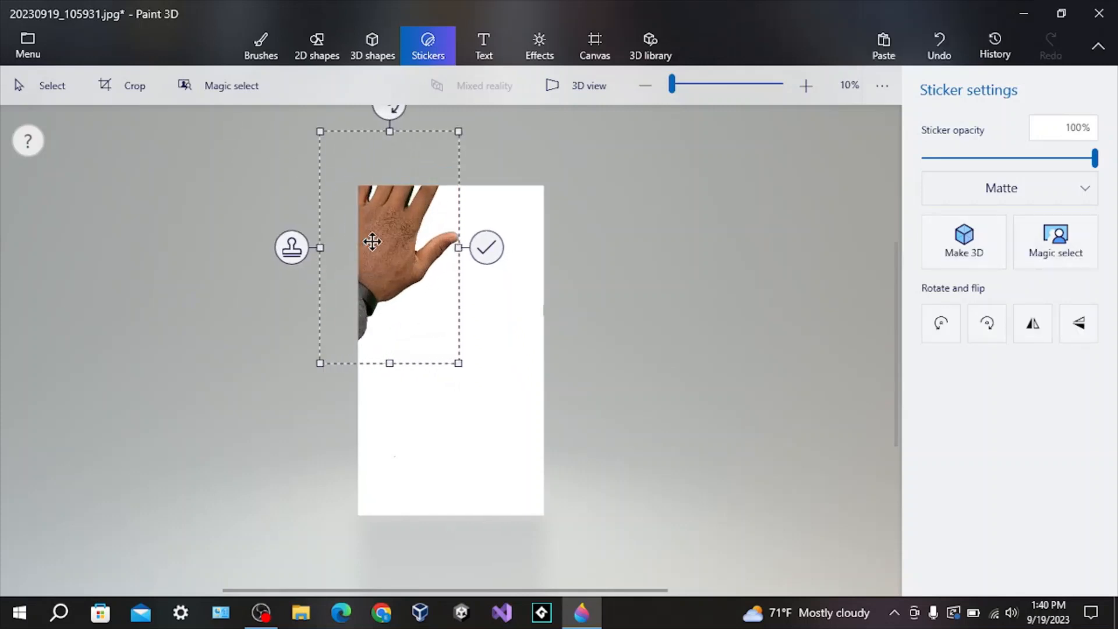
{"action": "left_click_drag", "start_coordinate": [375, 244], "coordinate": [483, 336]}
{"action": "left_click_drag", "start_coordinate": [420, 450], "coordinate": [382, 407]}
{"action": "left_click_drag", "start_coordinate": [480, 384], "coordinate": [461, 352]}
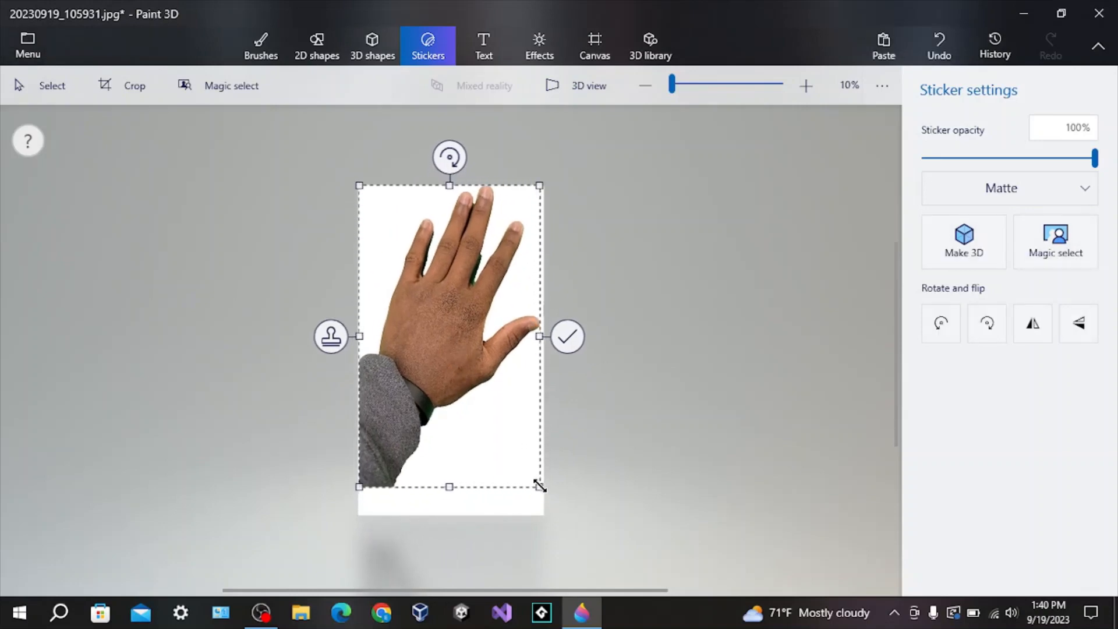
{"action": "mouse_move", "coordinate": [539, 486]}
{"action": "left_mouse_down"}
{"action": "mouse_move", "coordinate": [556, 515]}
{"action": "mouse_move", "coordinate": [534, 496]}
{"action": "mouse_move", "coordinate": [541, 489]}
{"action": "left_mouse_up"}
{"action": "left_click_drag", "start_coordinate": [426, 361], "coordinate": [423, 365]}
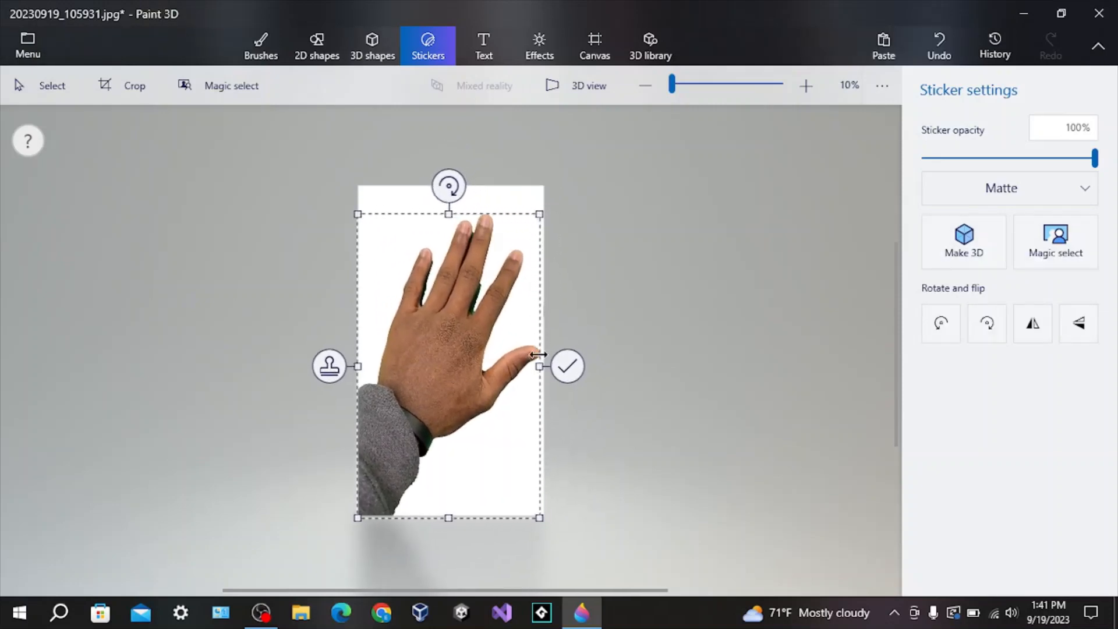
{"action": "left_click", "coordinate": [631, 296]}
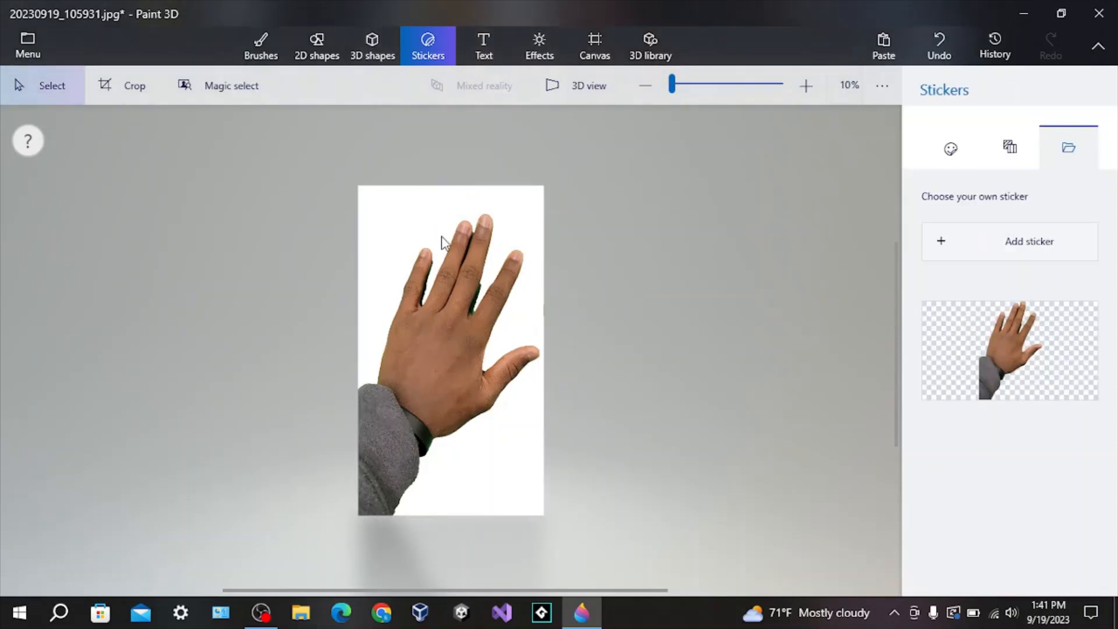
Turn on the transparent canvas option.
{"action": "left_click", "coordinate": [600, 53]}
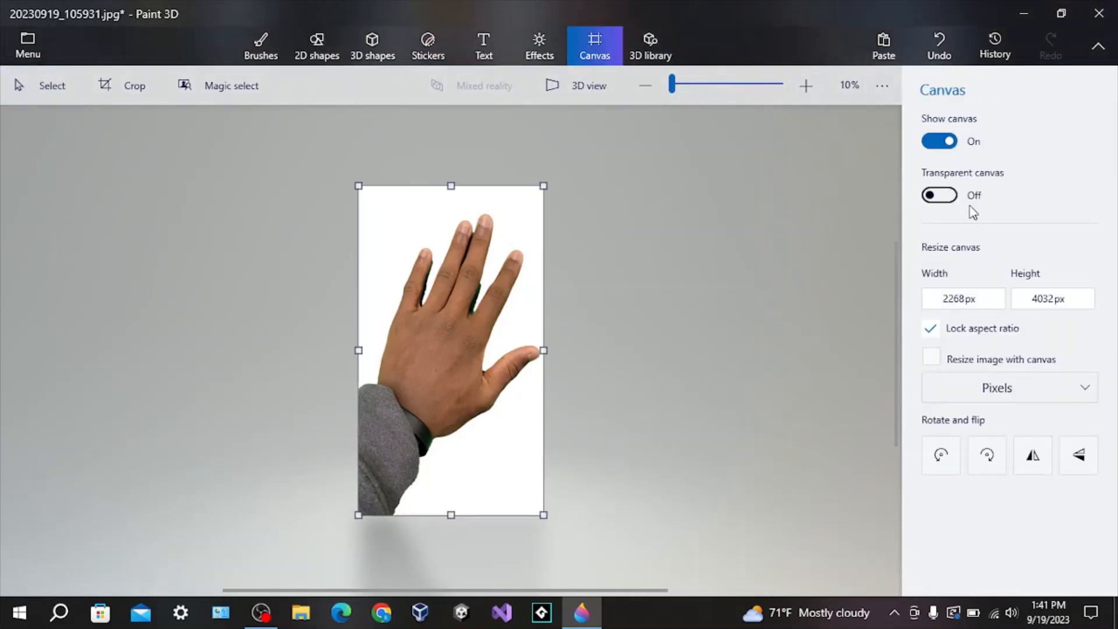
{"action": "left_click", "coordinate": [950, 198]}
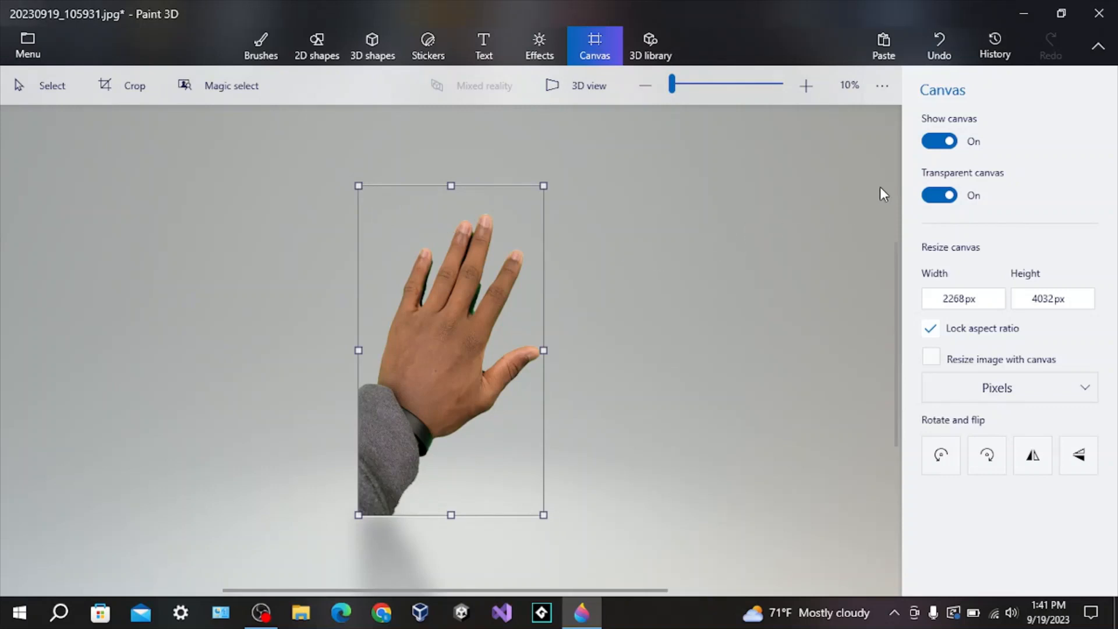
Switch to the Eraser, set its thickness to 71 px, and erase leftover green between the fingers.
{"action": "left_click", "coordinate": [261, 46]}
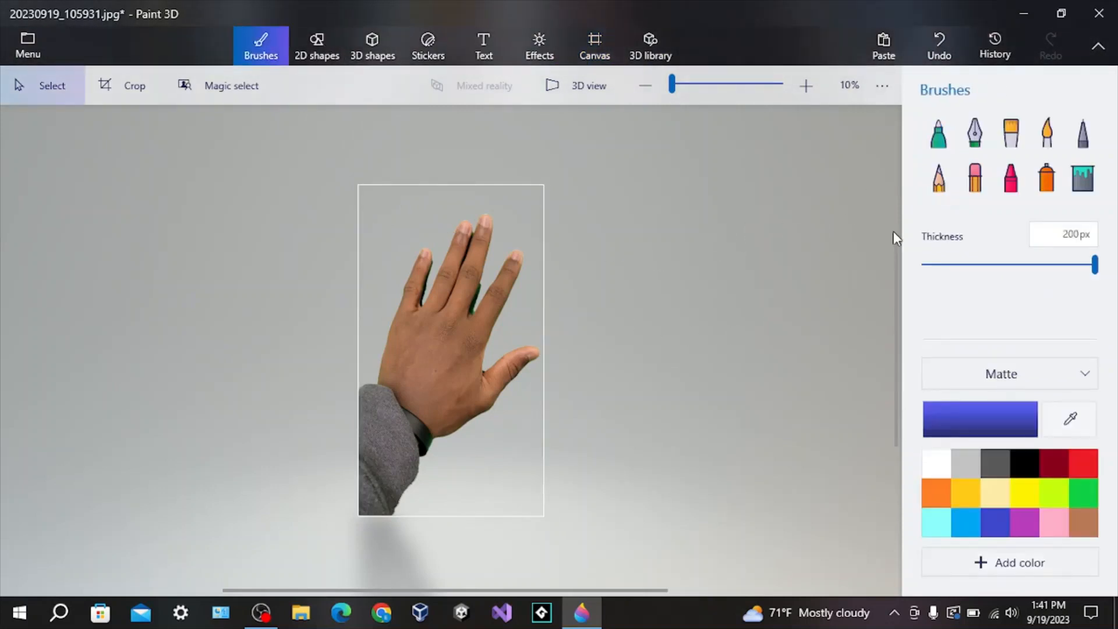
{"action": "left_click", "coordinate": [974, 177]}
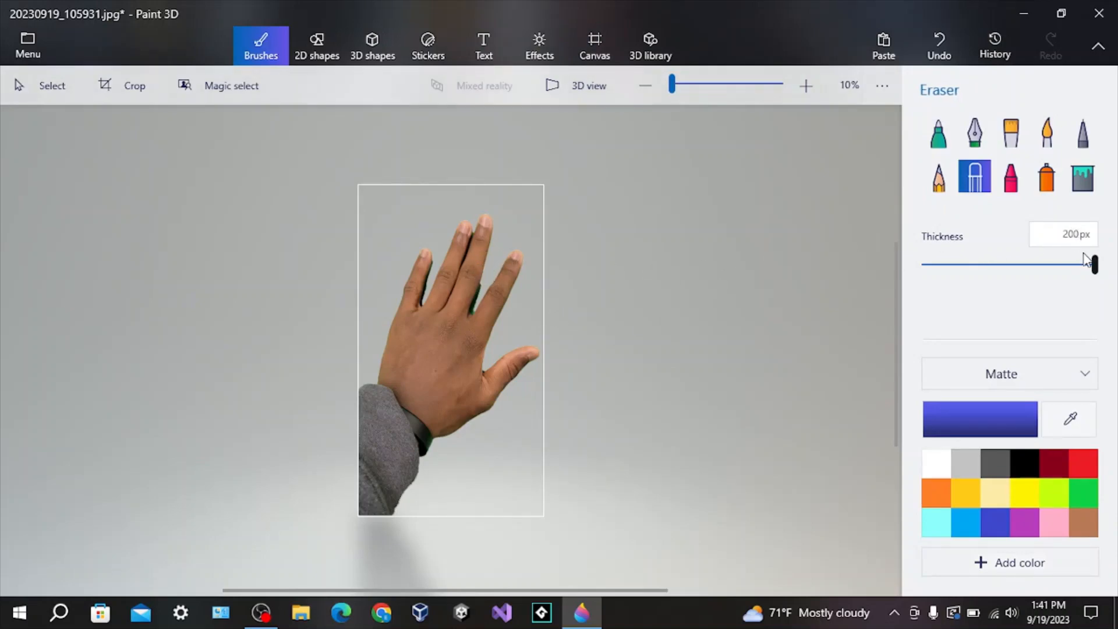
{"action": "left_click_drag", "start_coordinate": [1095, 265], "coordinate": [984, 265]}
{"action": "left_click_drag", "start_coordinate": [480, 285], "coordinate": [473, 304]}
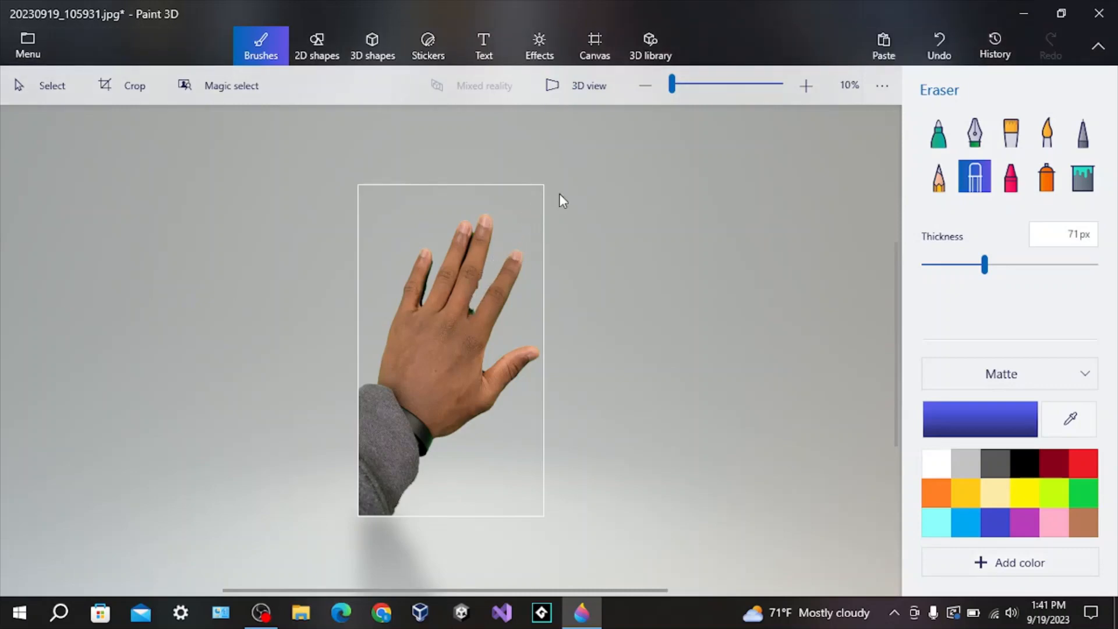
Save a copy of the image as a PNG, replacing the existing file, and minimize the window.
{"action": "left_click", "coordinate": [45, 35]}
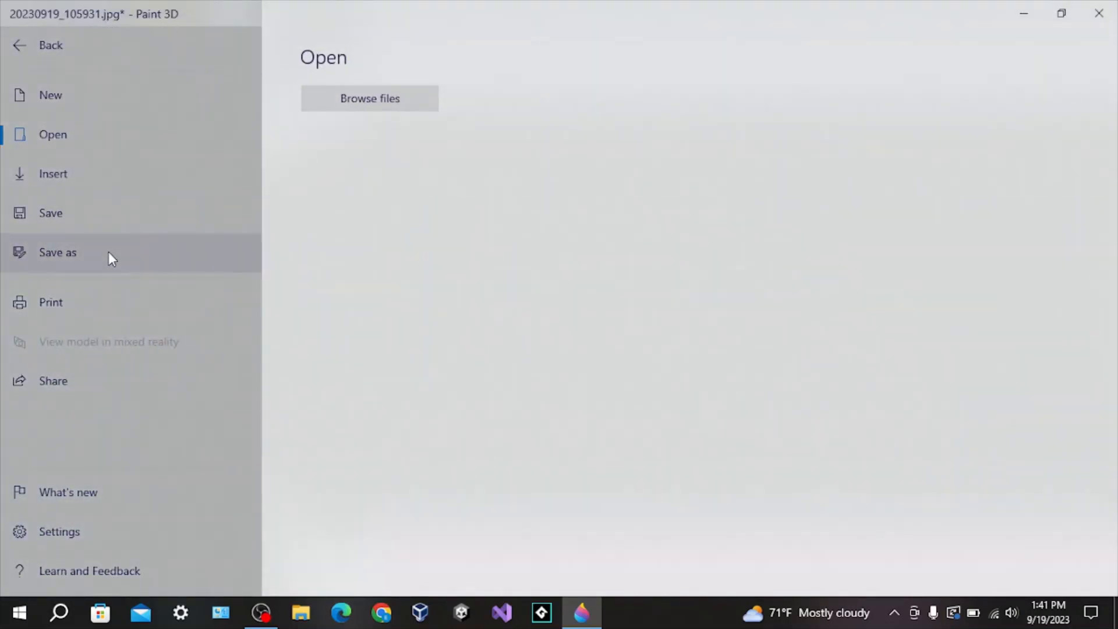
{"action": "left_click", "coordinate": [108, 251]}
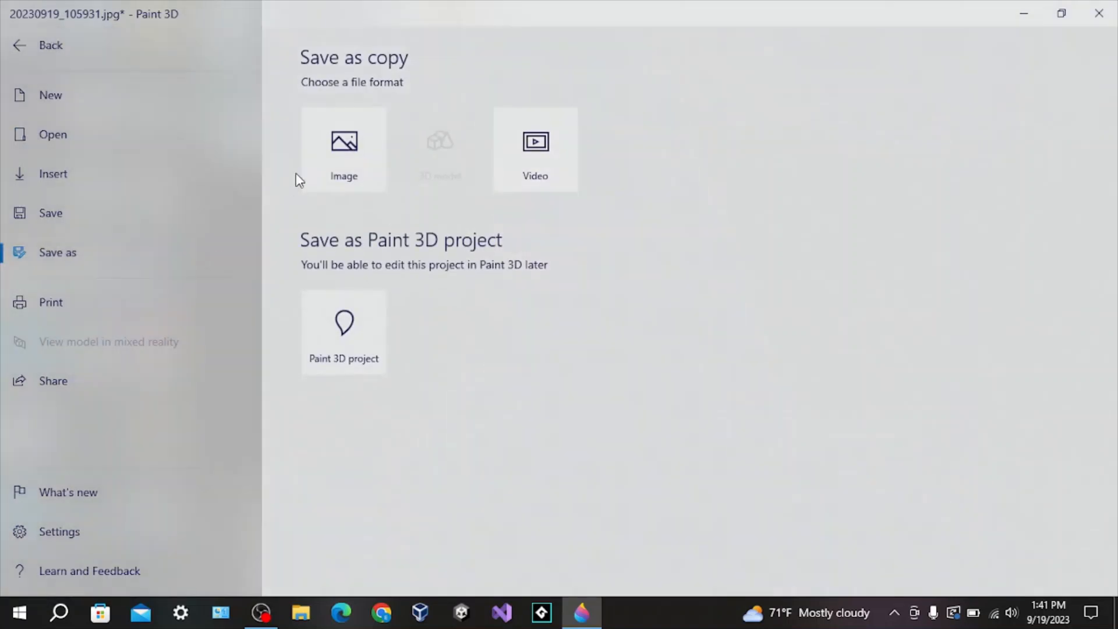
{"action": "left_click", "coordinate": [347, 149]}
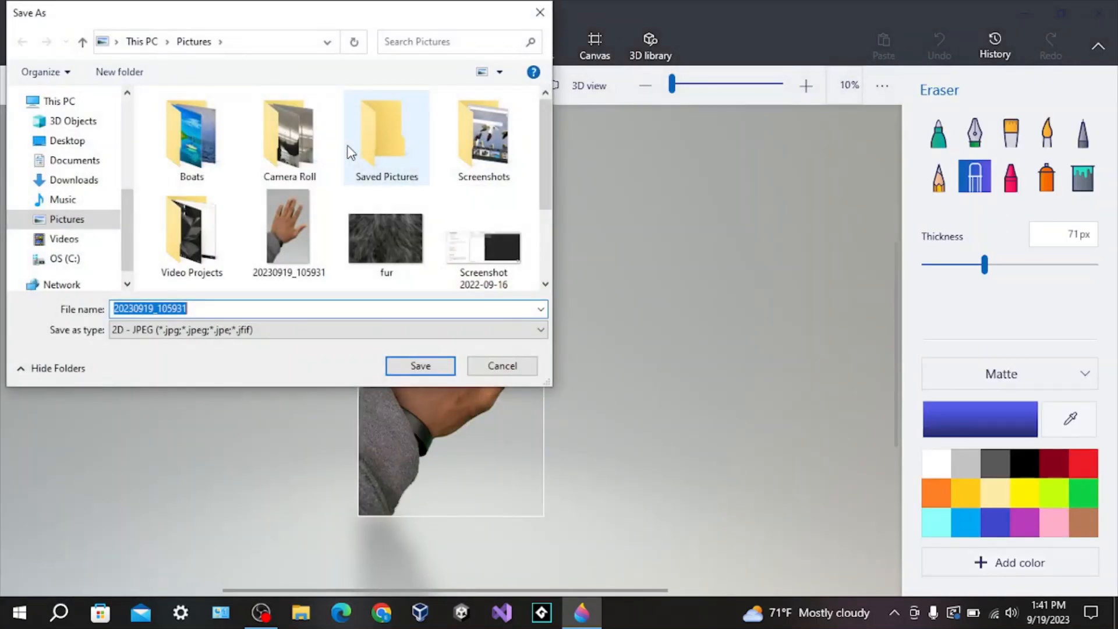
{"action": "left_click", "coordinate": [257, 331]}
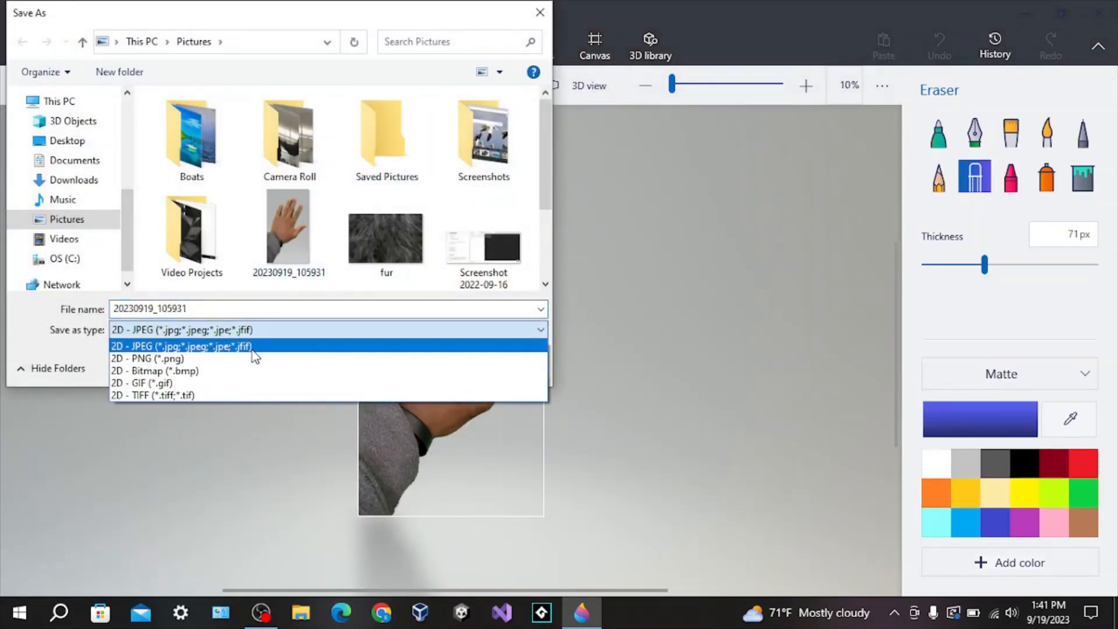
{"action": "left_click", "coordinate": [254, 359]}
{"action": "left_click", "coordinate": [415, 368]}
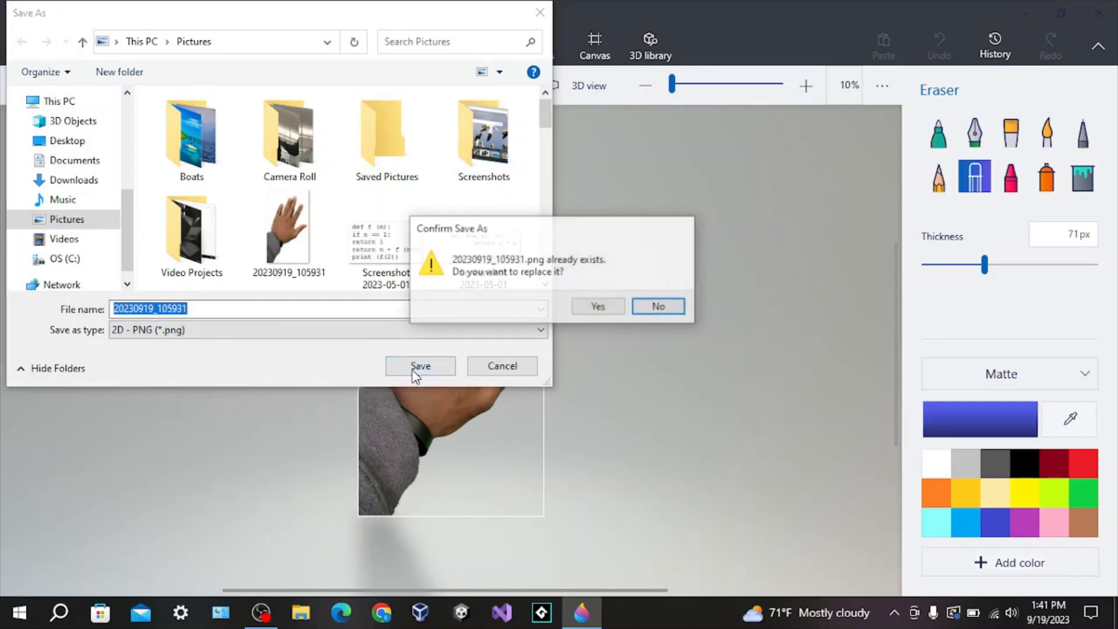
{"action": "left_click", "coordinate": [591, 309]}
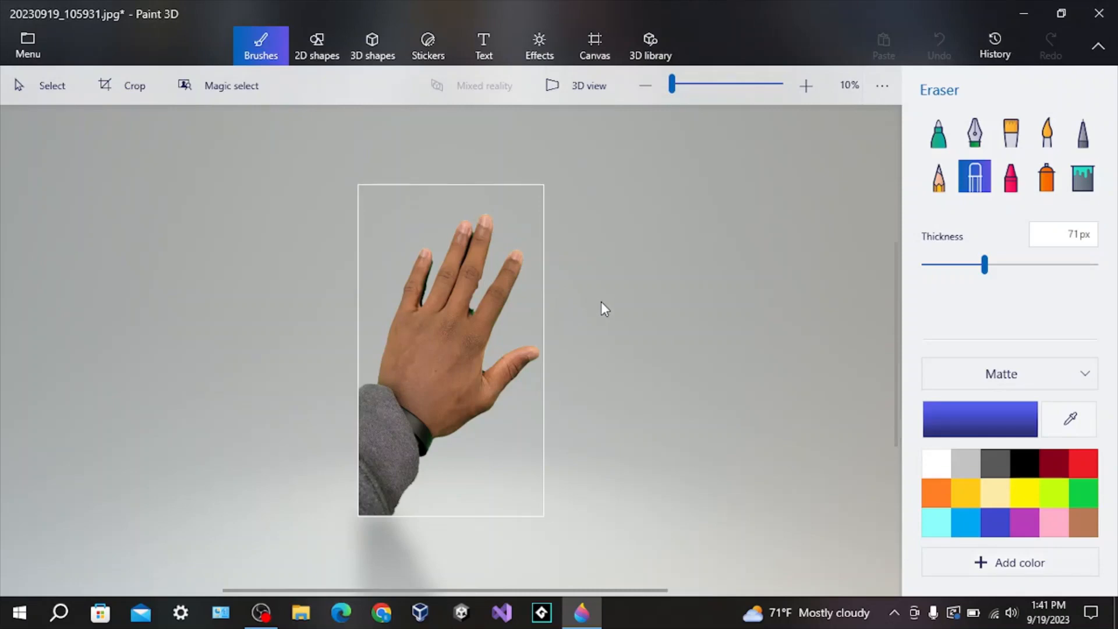
{"action": "left_click", "coordinate": [1012, 12]}
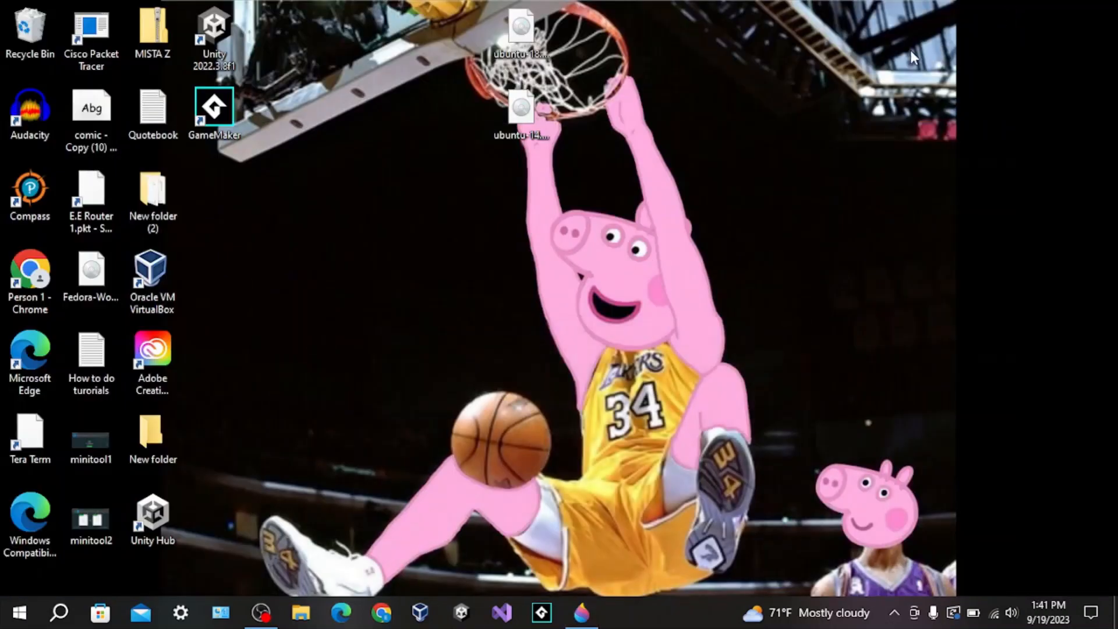